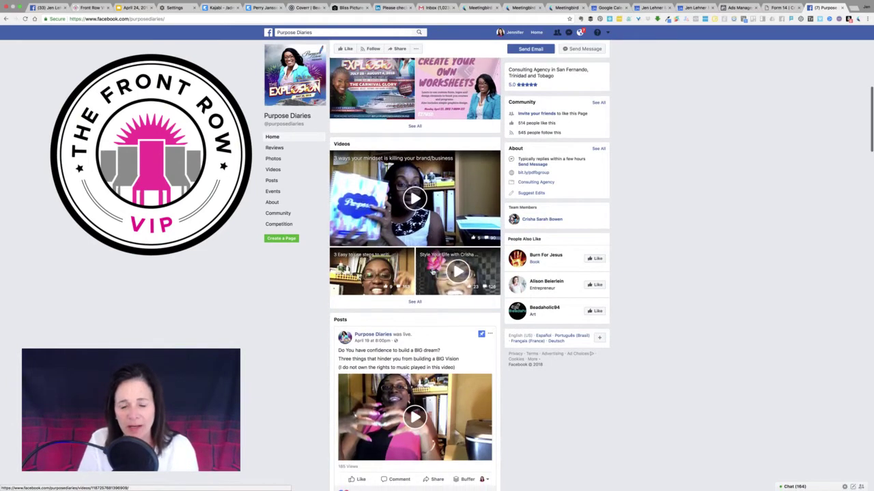
Look over the Purpose Diaries page from its videos and photos up to its reviews and cover image.
scroll(435, 270, up, 1)
scroll(435, 270, up, 3)
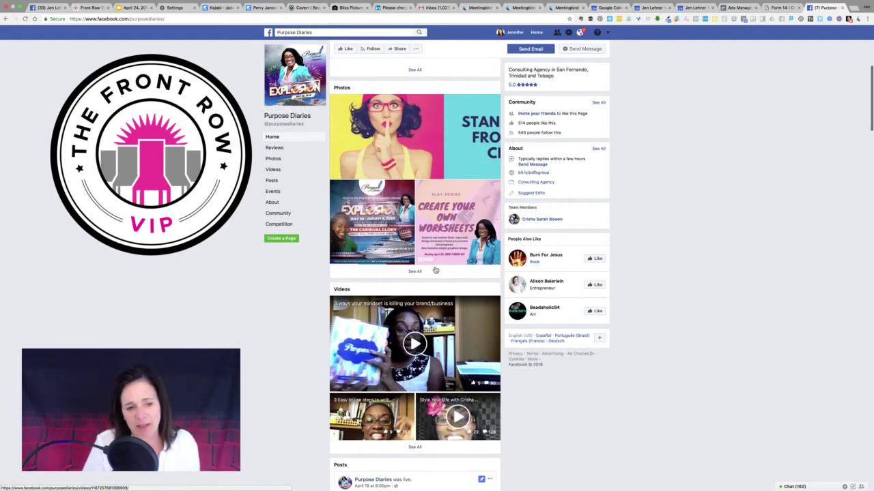
scroll(434, 270, up, 4)
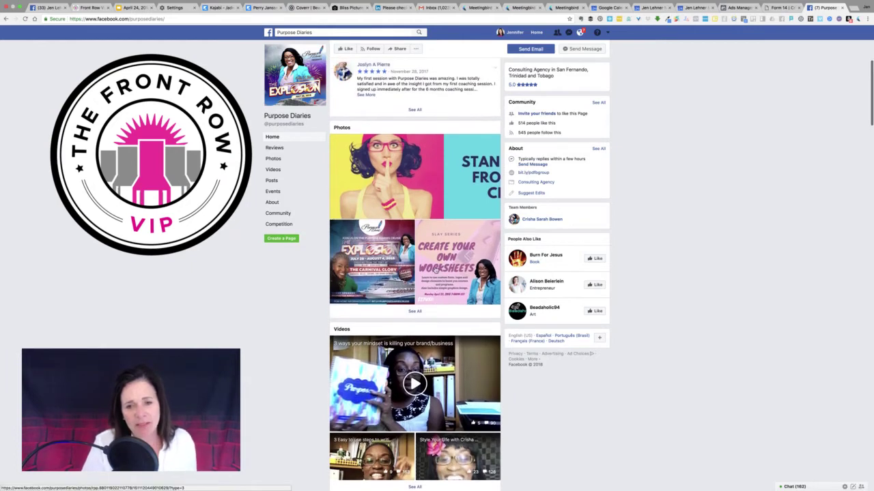
scroll(434, 270, up, 2)
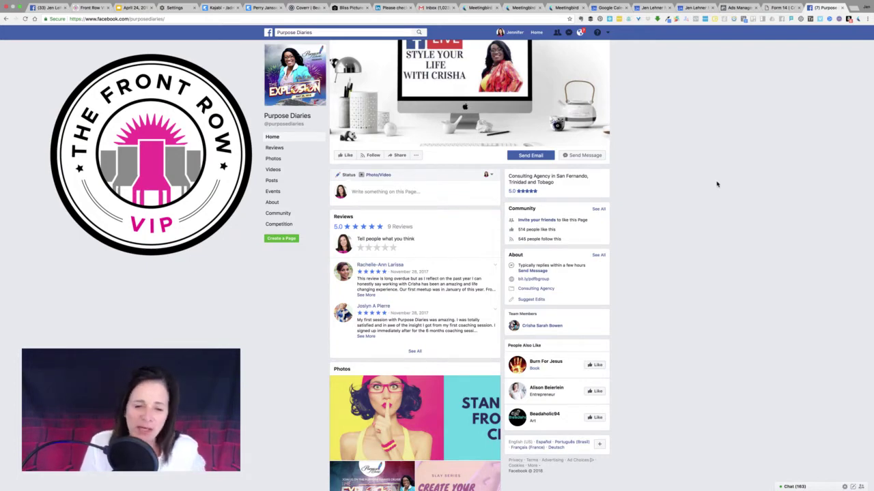
click(695, 9)
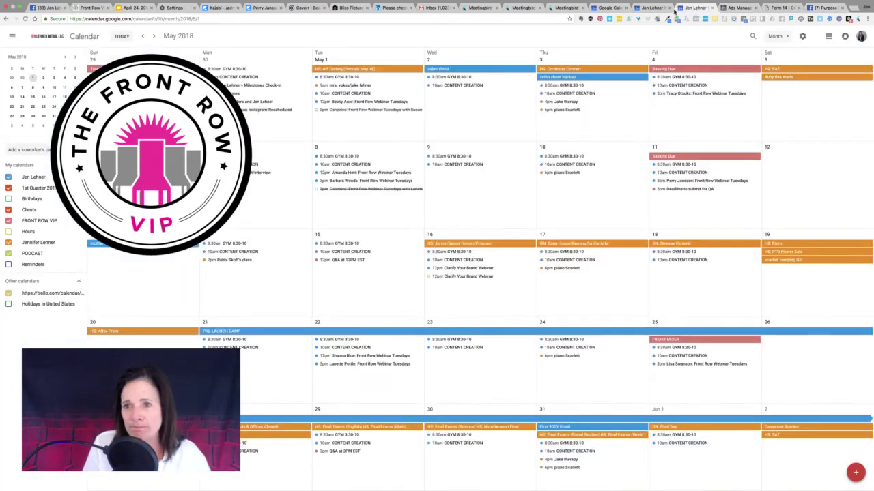
click(641, 9)
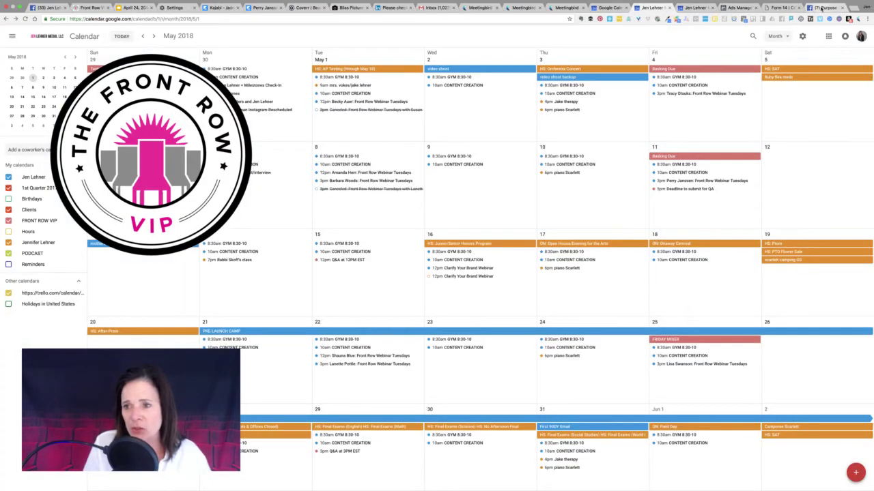
click(822, 9)
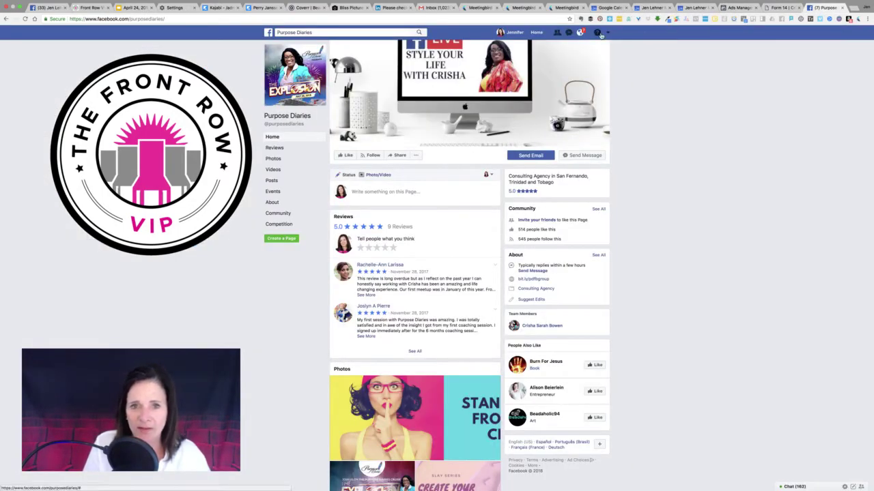
Go back from the Test and Delete campaign draft in the already open Ads Manager tab, and close that tab.
click(606, 33)
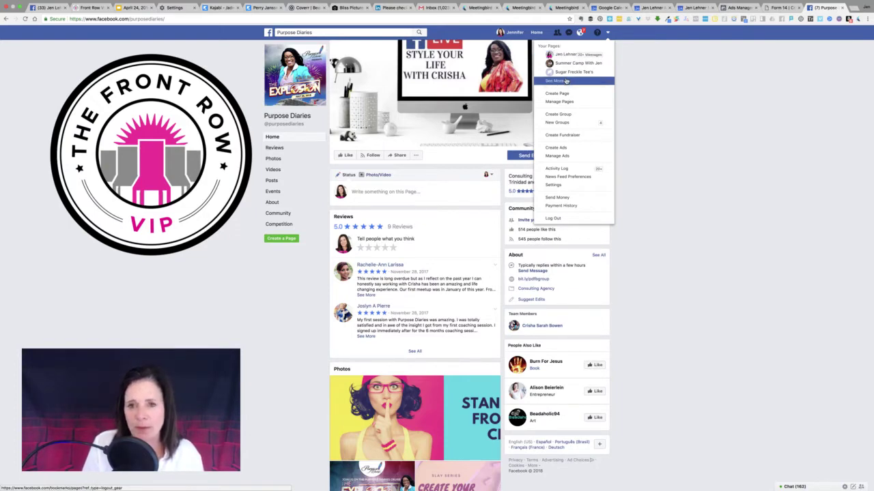
click(726, 8)
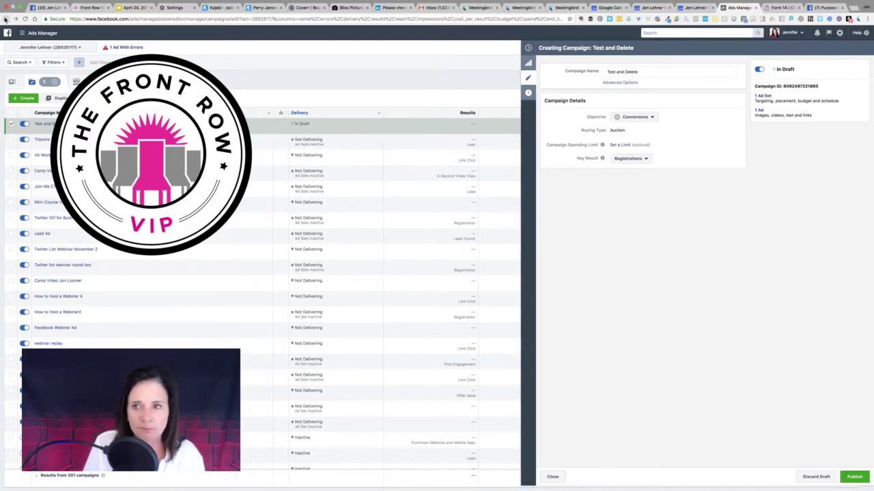
click(6, 19)
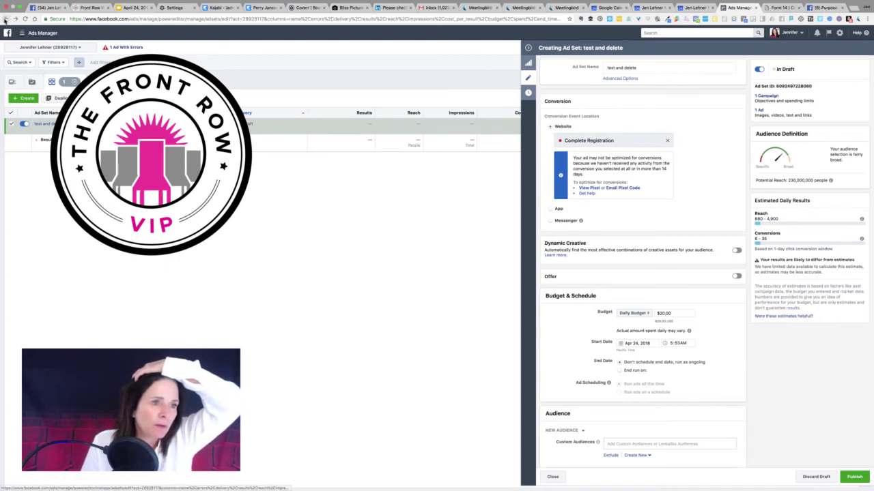
click(5, 20)
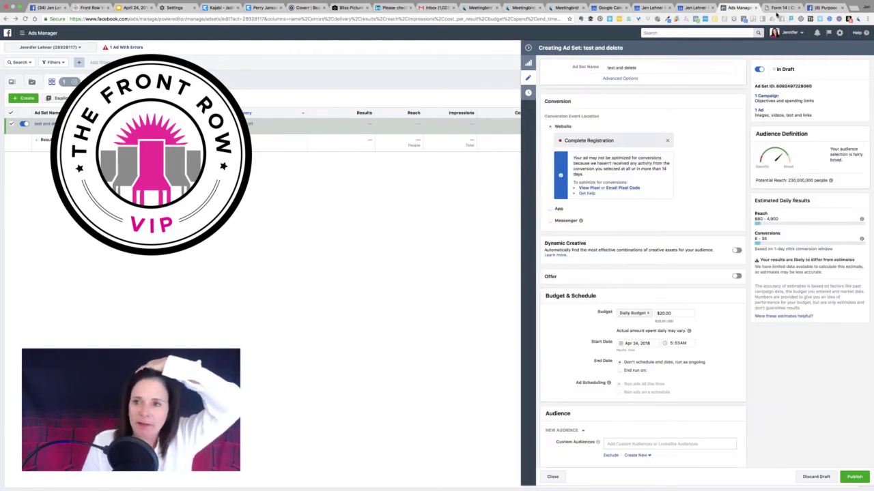
click(755, 8)
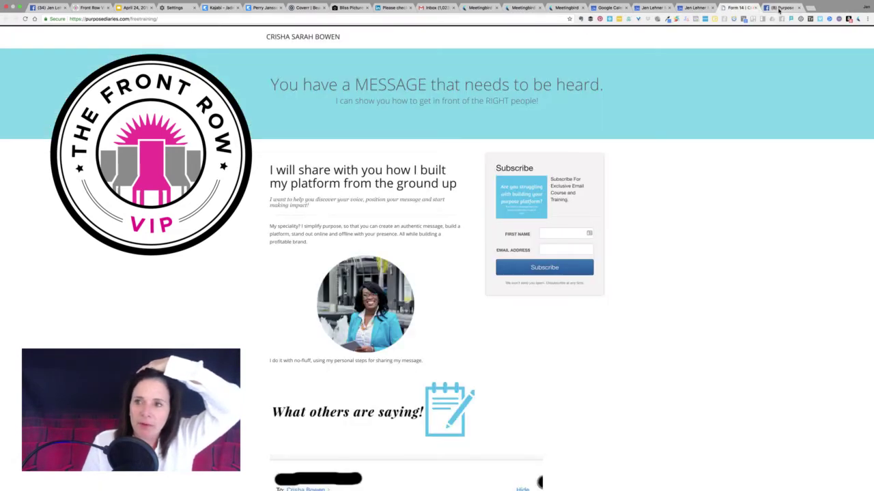
Return to the Purpose Diaries page on Facebook and open ad management for the active ad account.
click(780, 8)
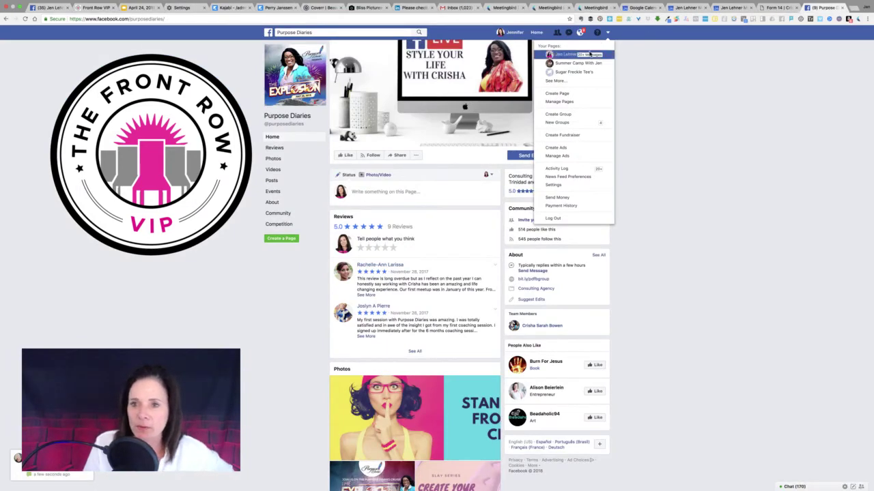
click(557, 156)
scroll(367, 118, down, 3)
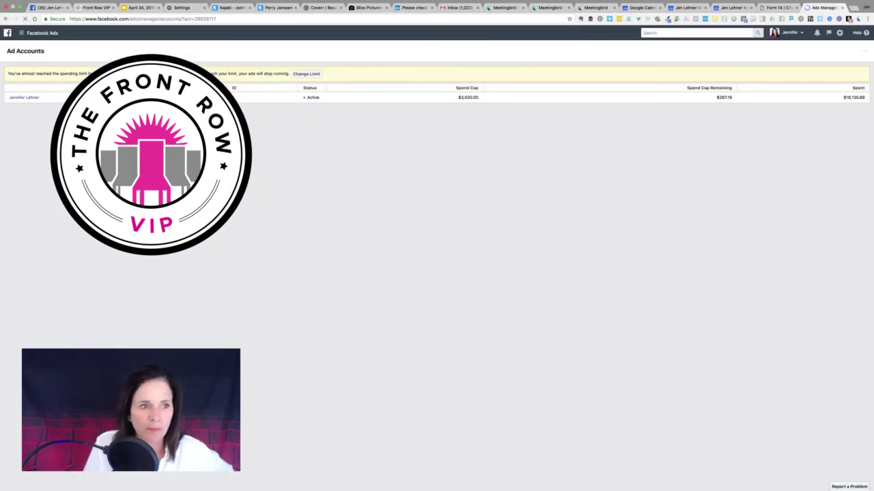
click(23, 98)
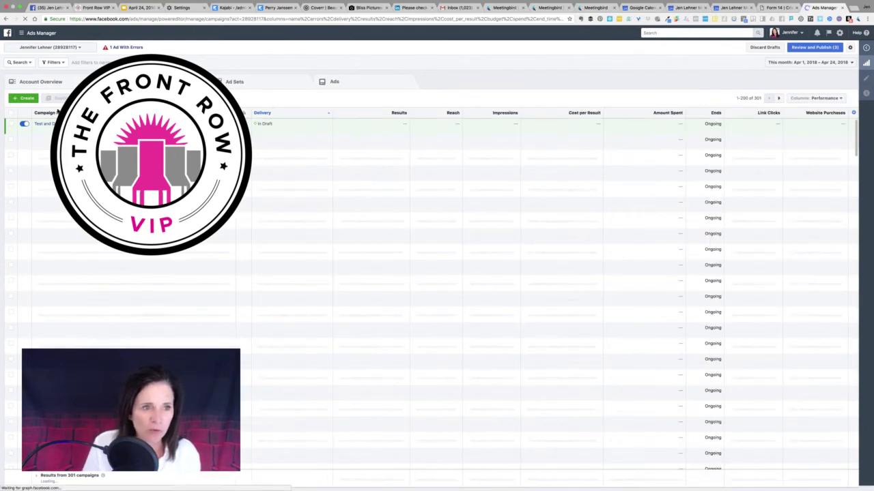
Filter the campaign list by campaign delivery to show only active campaigns.
click(60, 63)
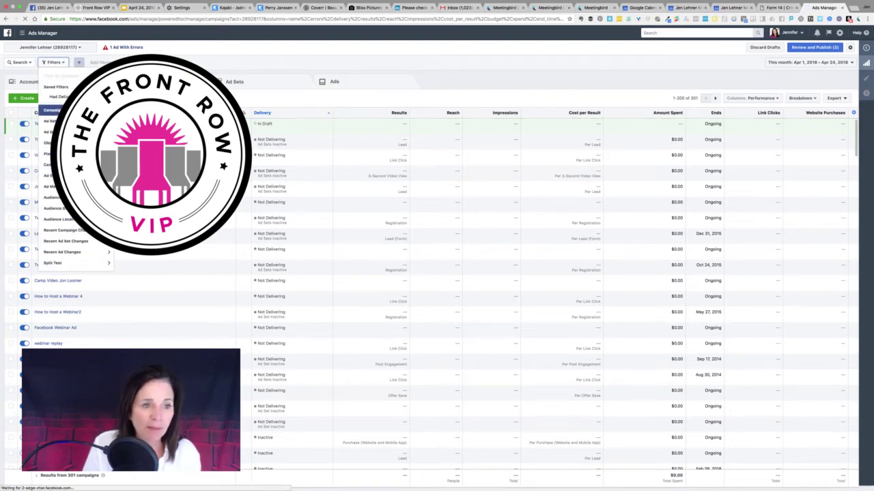
click(52, 109)
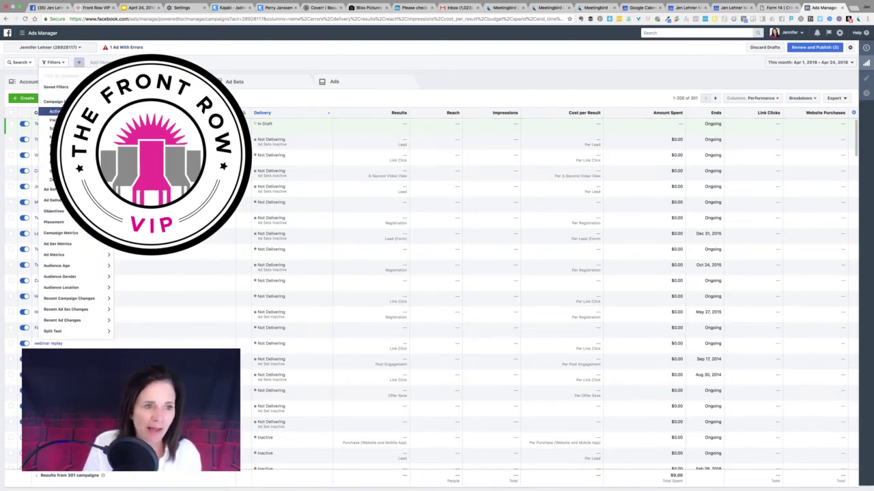
click(54, 111)
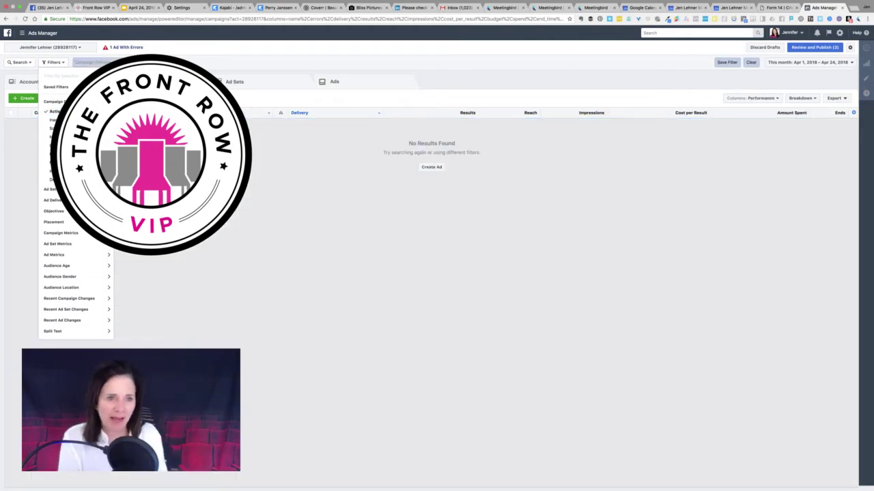
key(Escape)
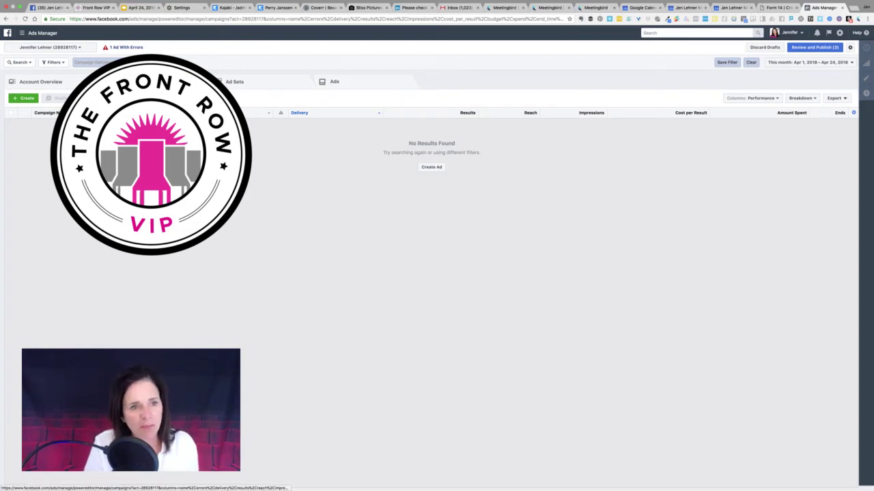
Start a new campaign in Quick Creation named "test and delete2" with the Conversions objective.
click(23, 99)
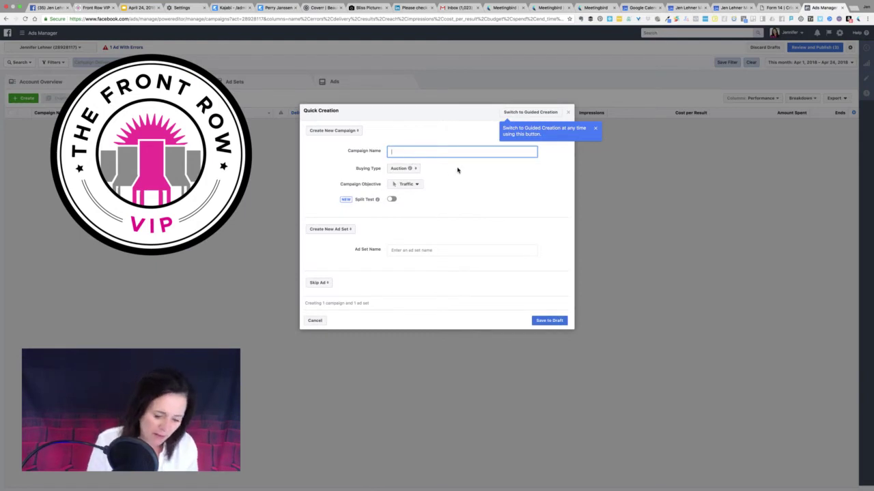
text(test and delete2)
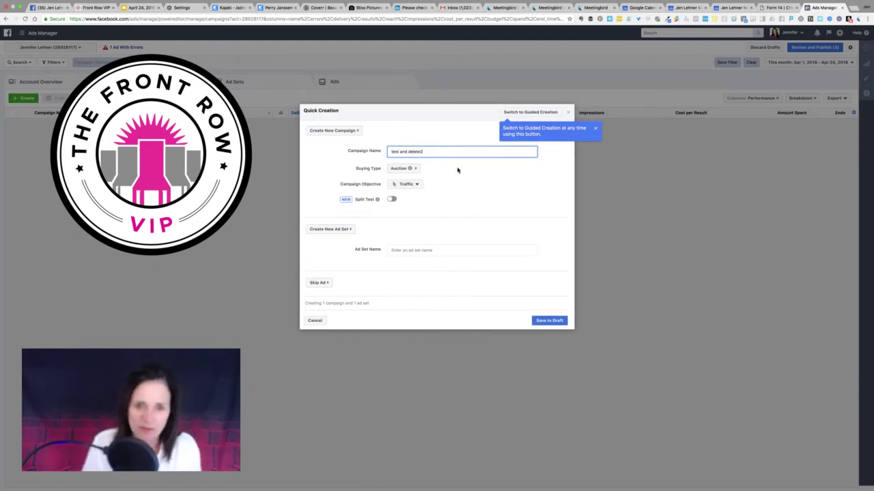
click(417, 185)
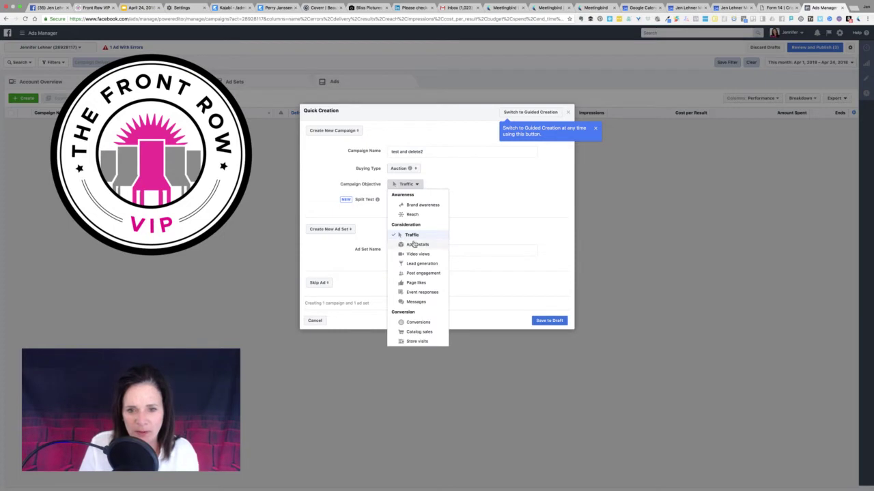
click(416, 322)
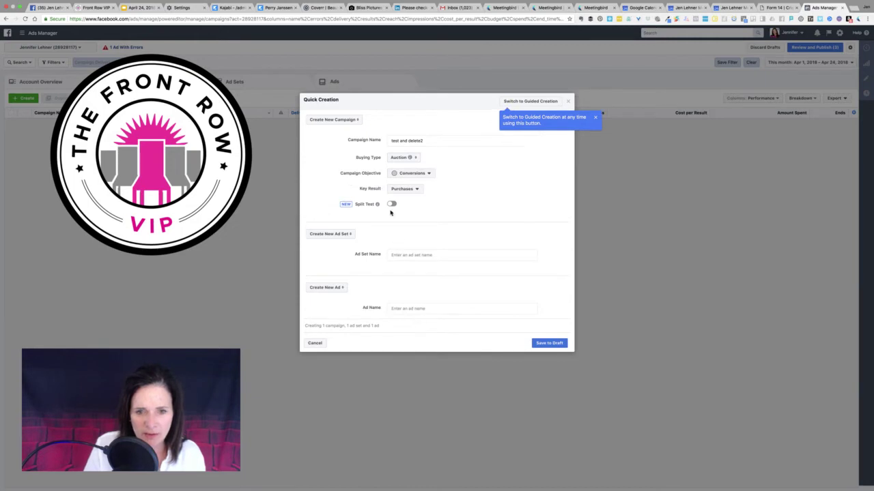
Name the campaign's new ad set "Warm list" followed by the client's first name.
mouse_move(379, 206)
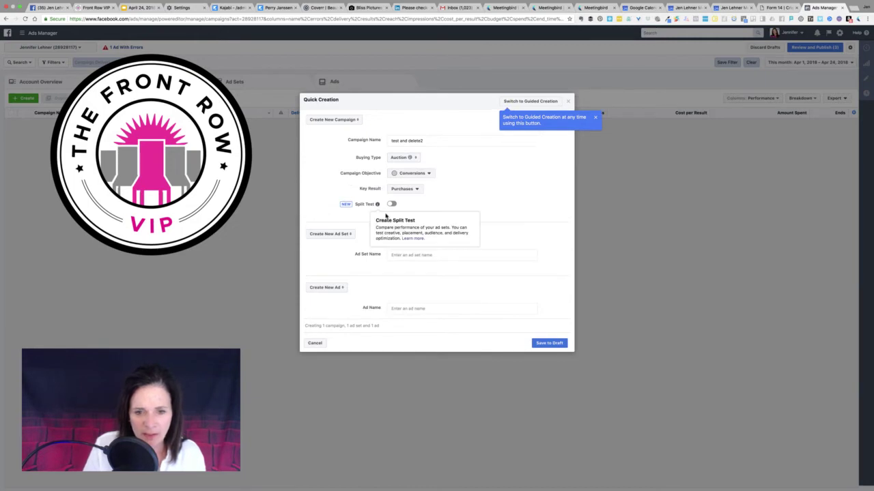
click(394, 256)
text(Warm list C)
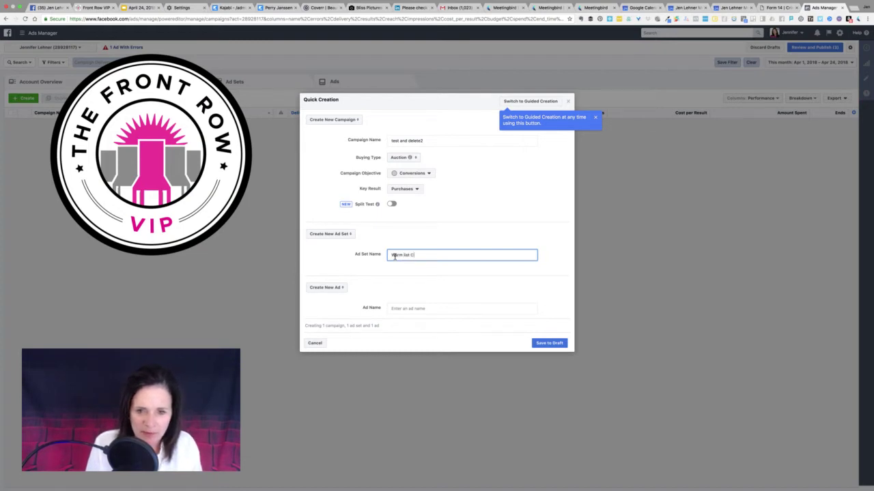
text(isha)
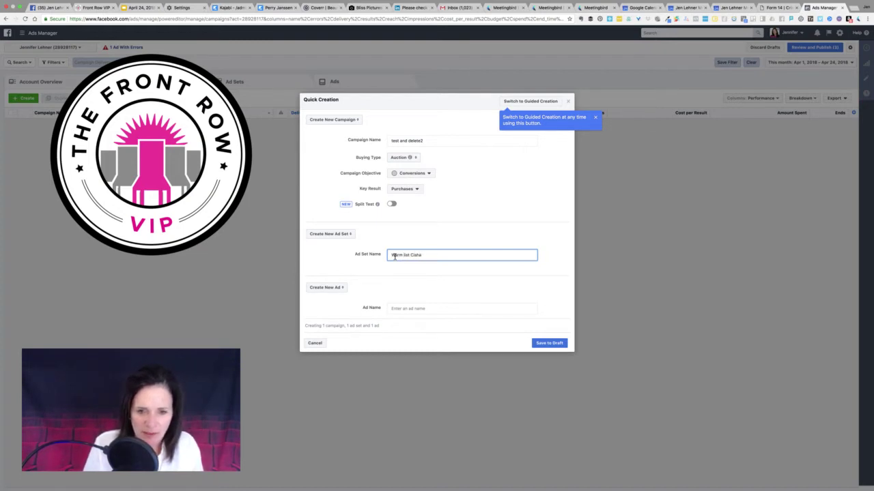
click(403, 309)
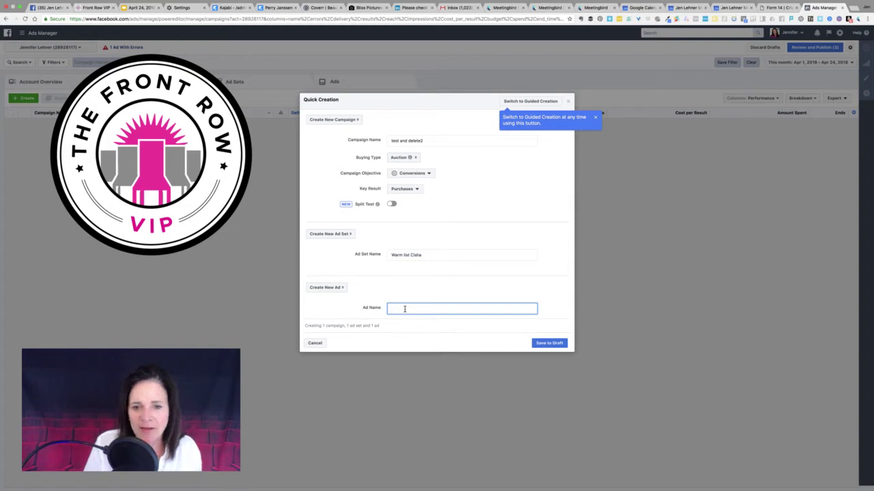
click(430, 254)
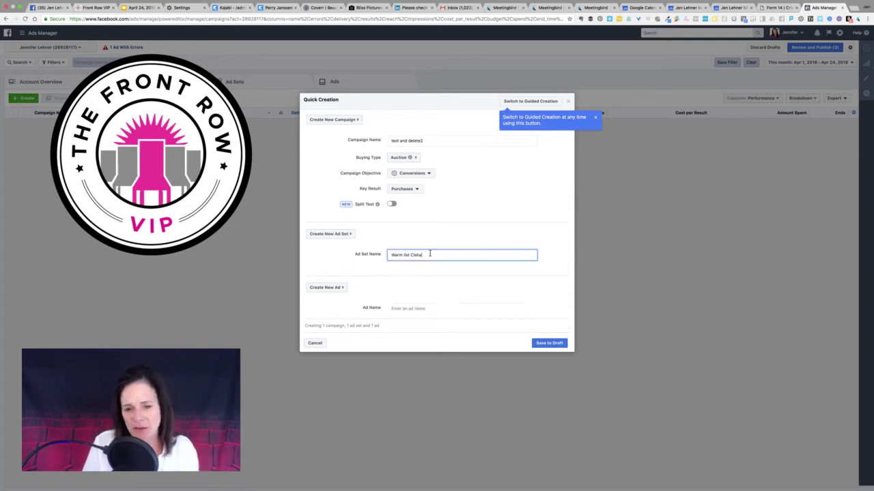
Name the new ad "pink kitty kat" and save the campaign to draft.
click(408, 309)
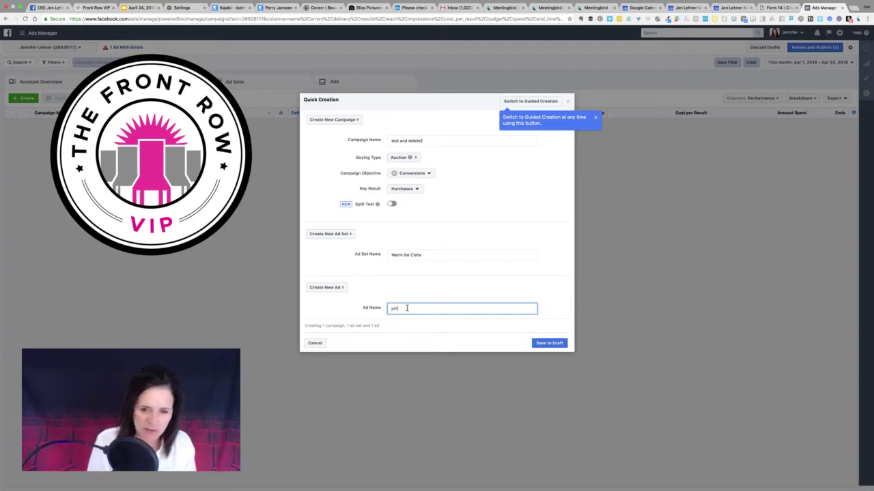
text(pink kitty kat)
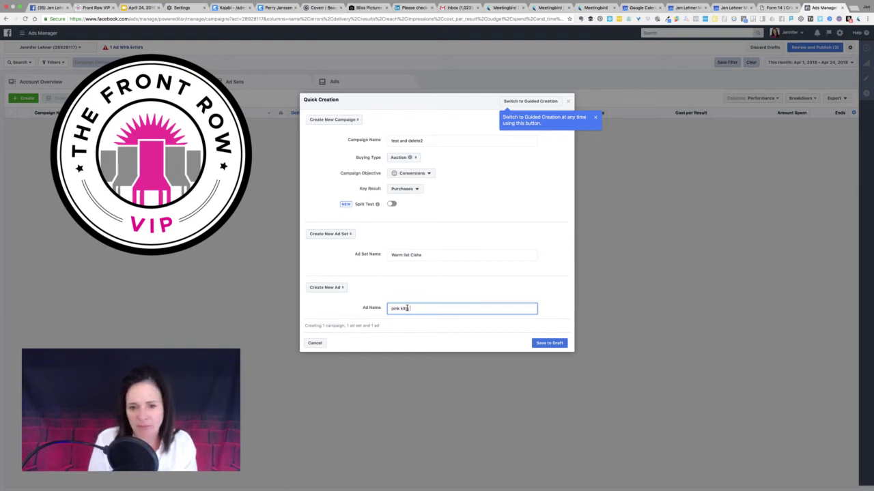
click(549, 343)
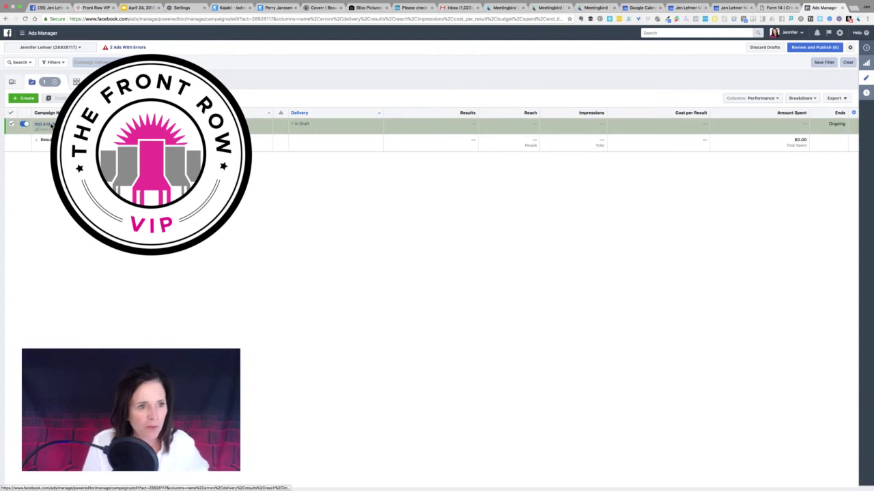
Open the ad sets of the test and delete2 campaign draft and reload Ads Manager.
click(50, 127)
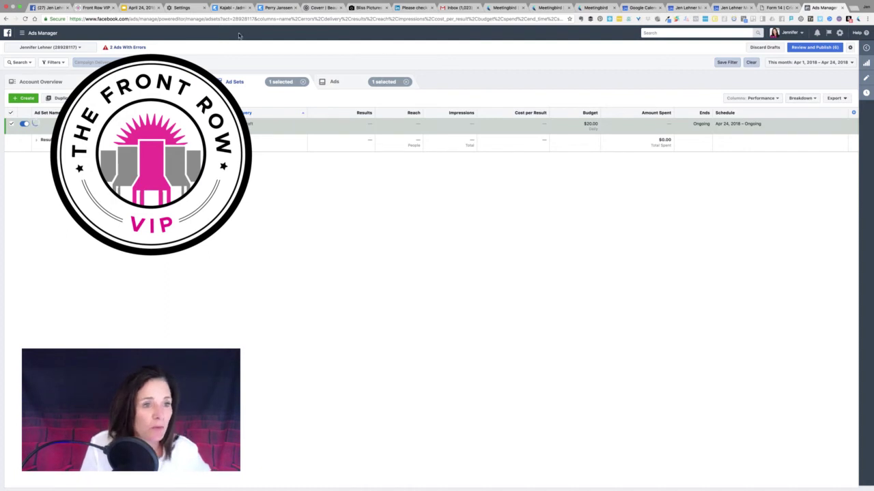
click(25, 19)
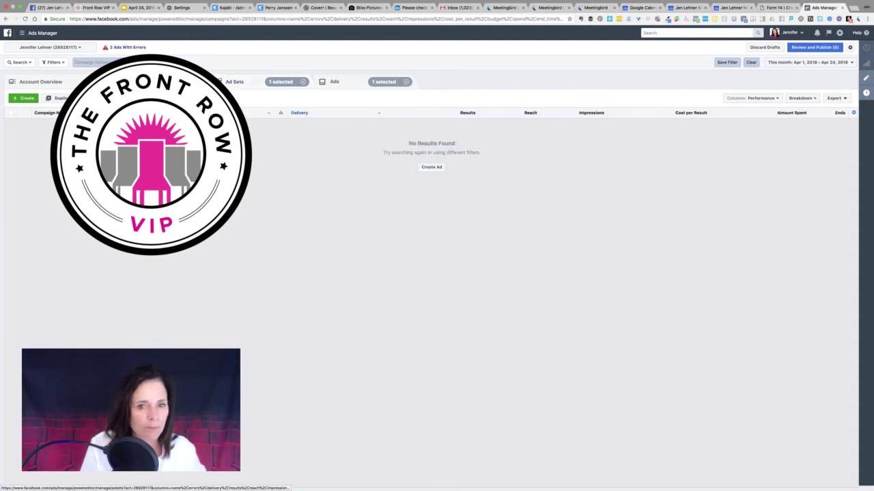
Start a new campaign in Quick Creation named "test 3" with the Conversions objective.
click(24, 98)
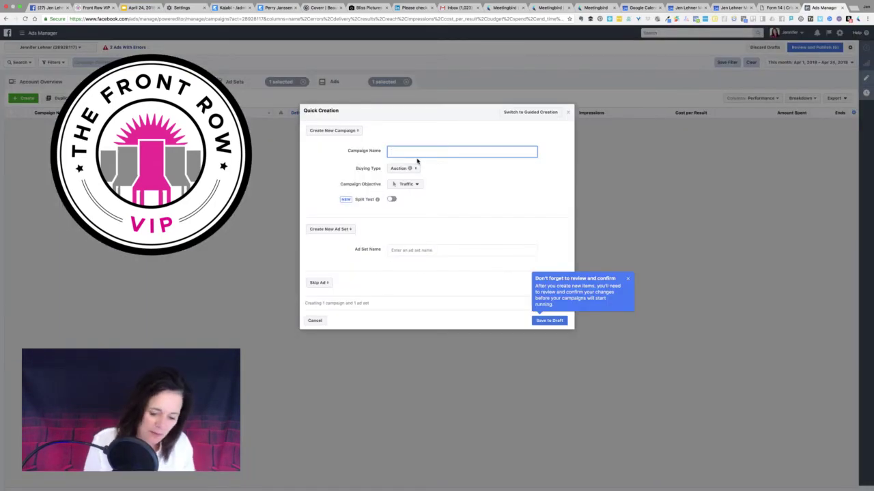
text(test)
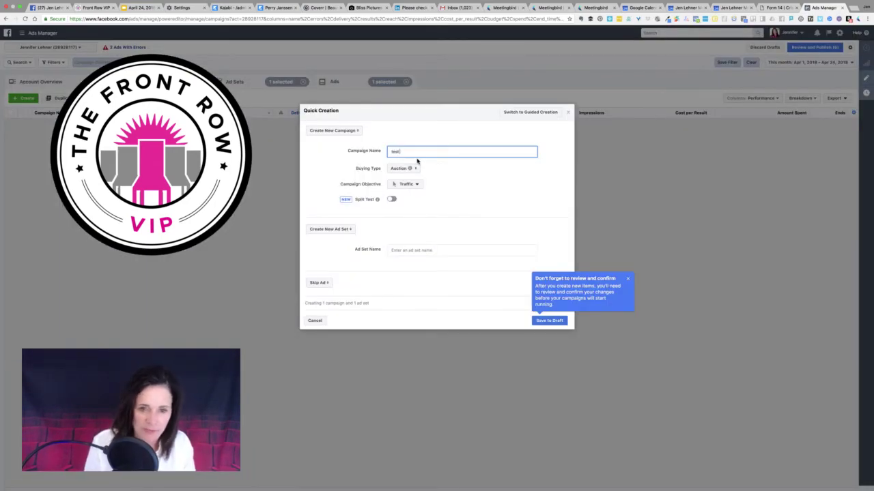
text( 3)
click(416, 184)
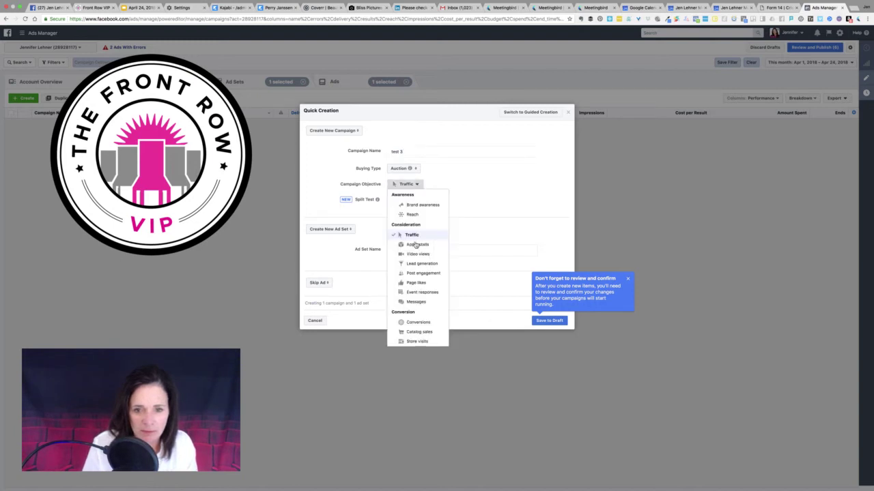
click(414, 322)
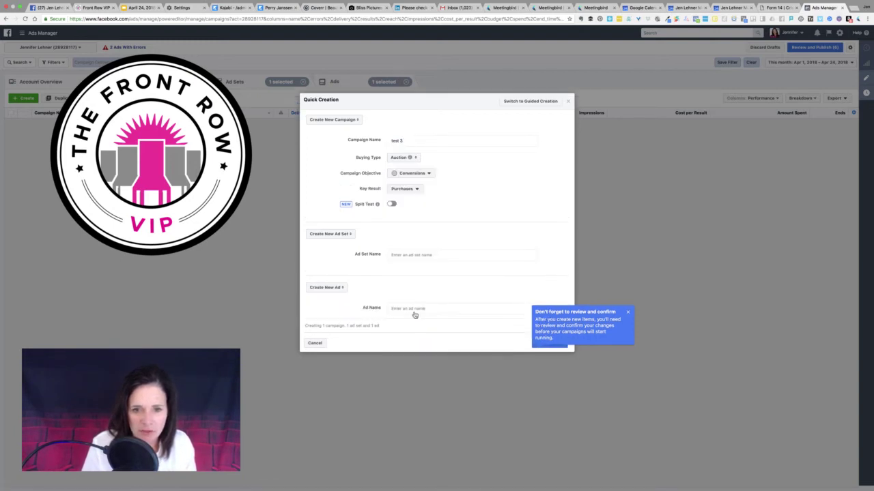
Name the new ad set "warm 3" and the new ad "pink giraffe", and save the campaign to draft.
click(399, 255)
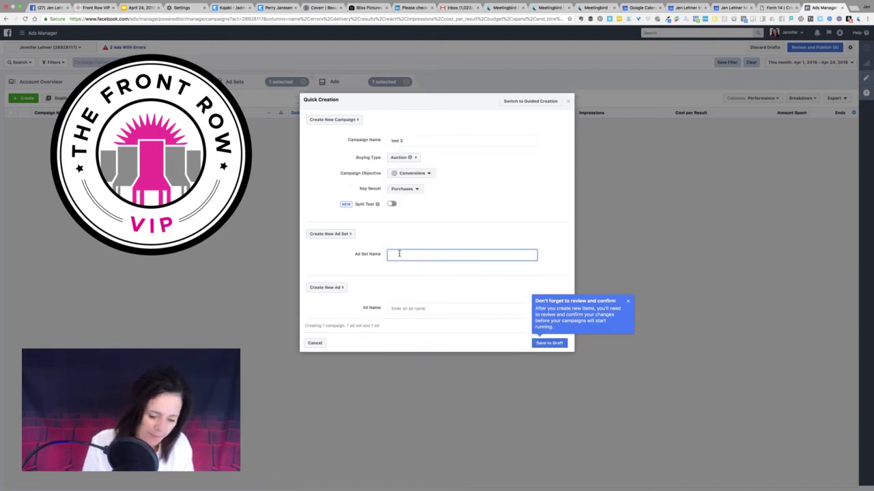
text(warm 3)
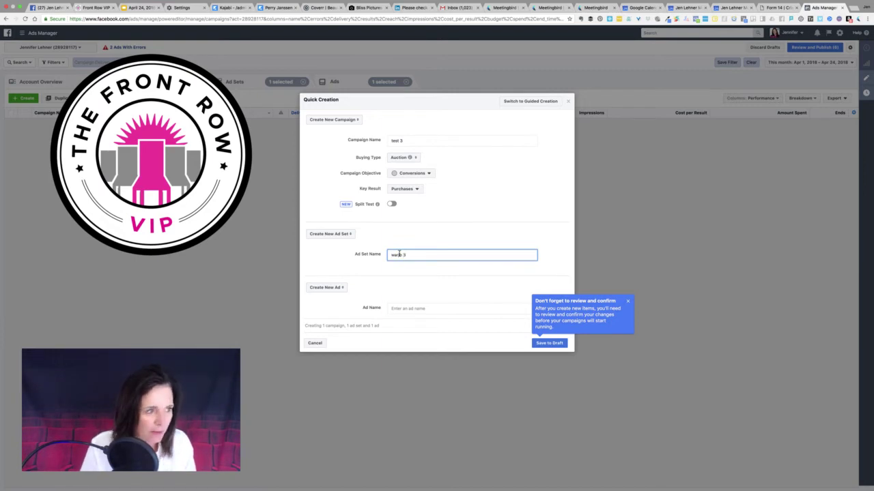
click(396, 310)
text(pi)
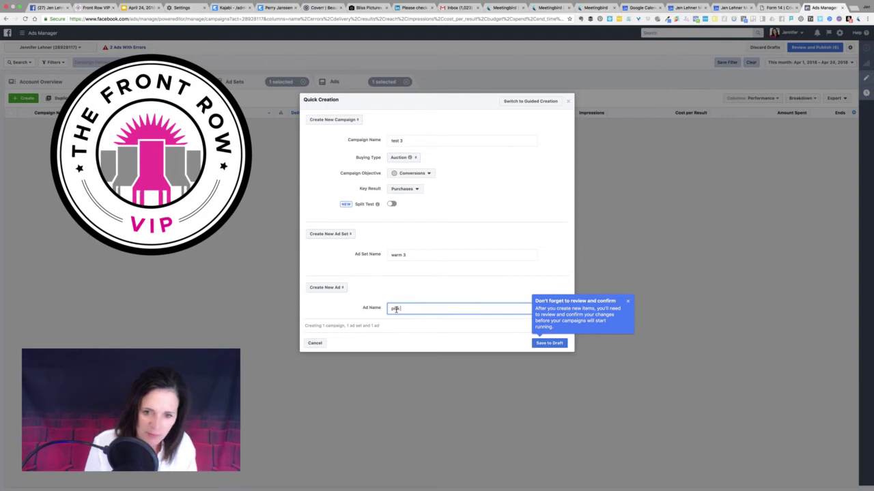
text(nk giraffe)
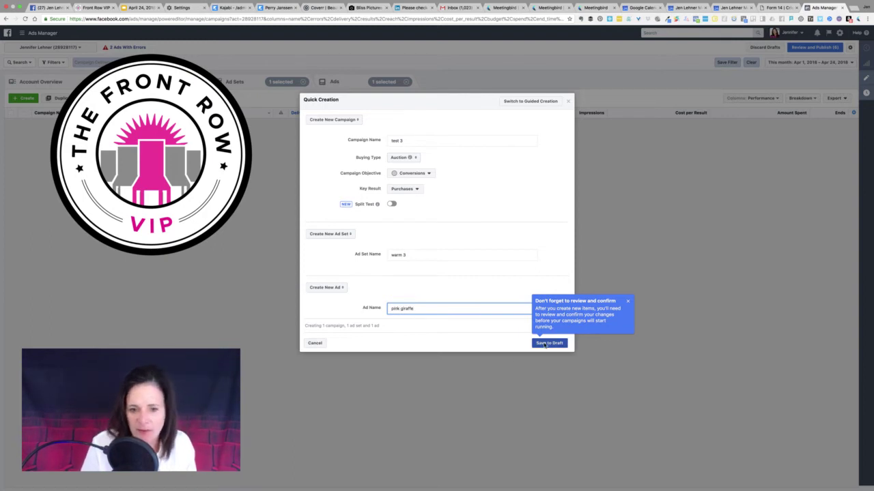
click(545, 344)
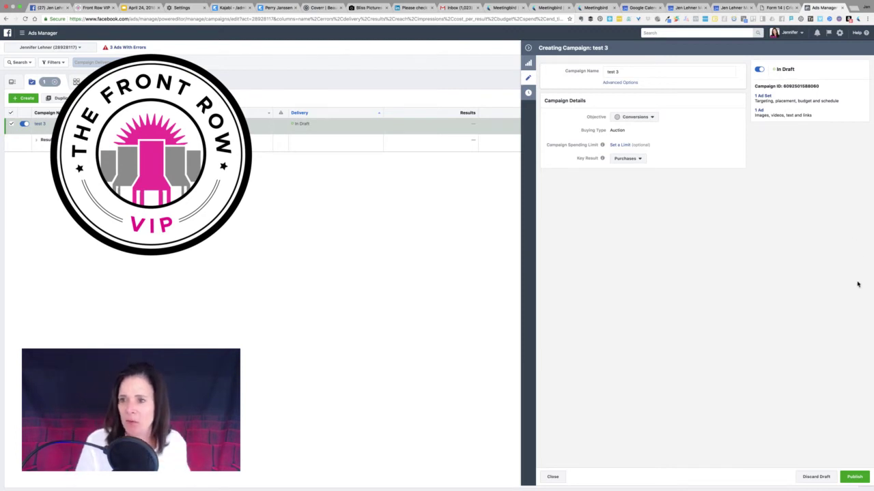
Set the test 3 campaign's key result to Registrations and open its warm 3 ad set for editing.
click(644, 158)
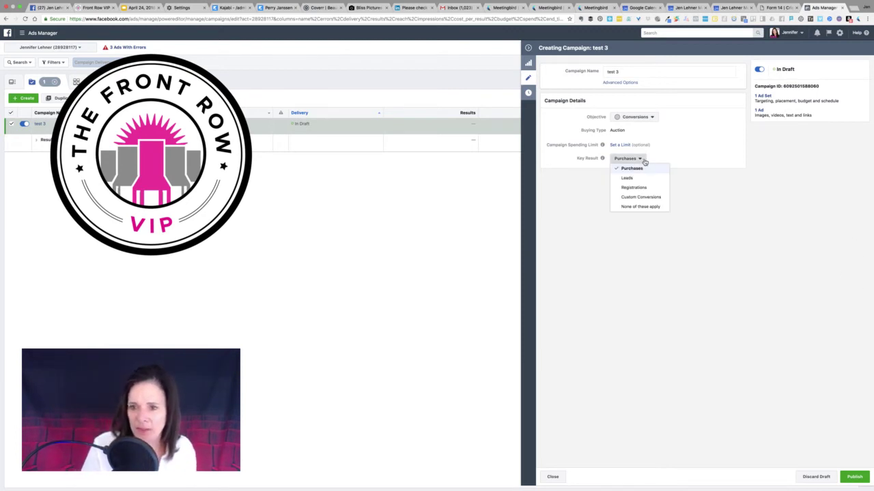
click(644, 188)
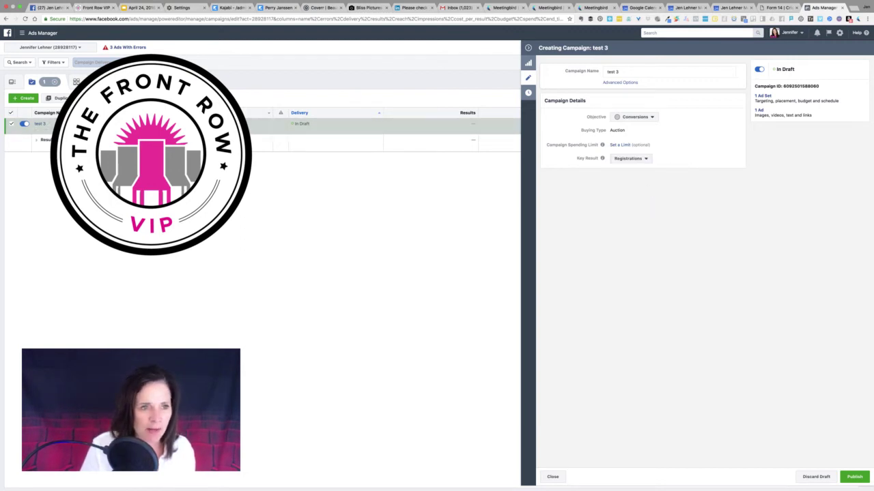
click(74, 82)
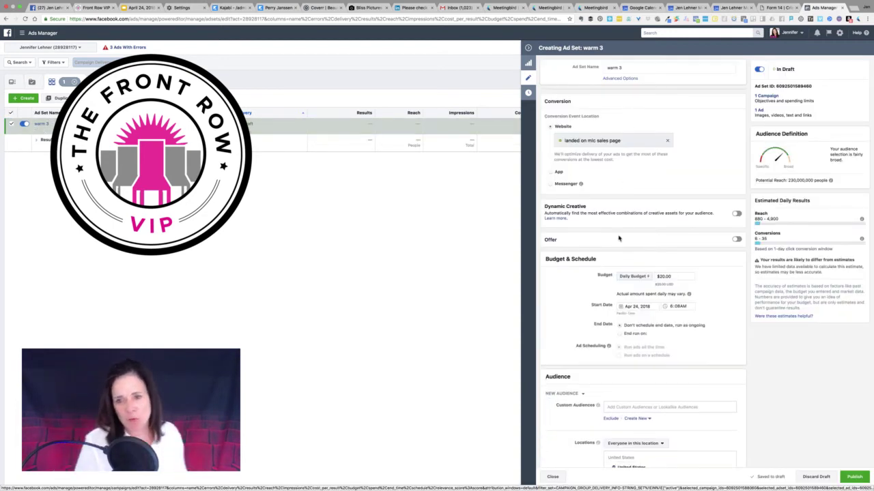
Review the warm 3 ad set's conversion, budget and schedule, audience, placement, and optimization and delivery settings.
scroll(618, 239, down, 1)
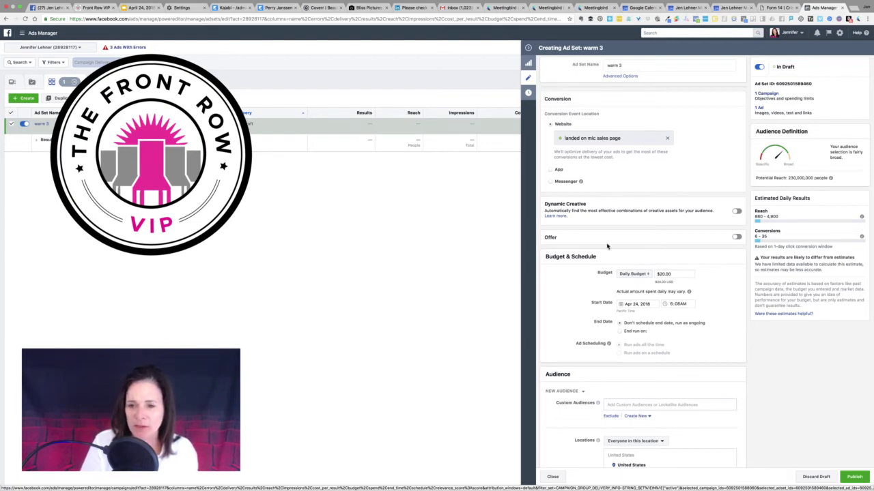
scroll(607, 246, down, 5)
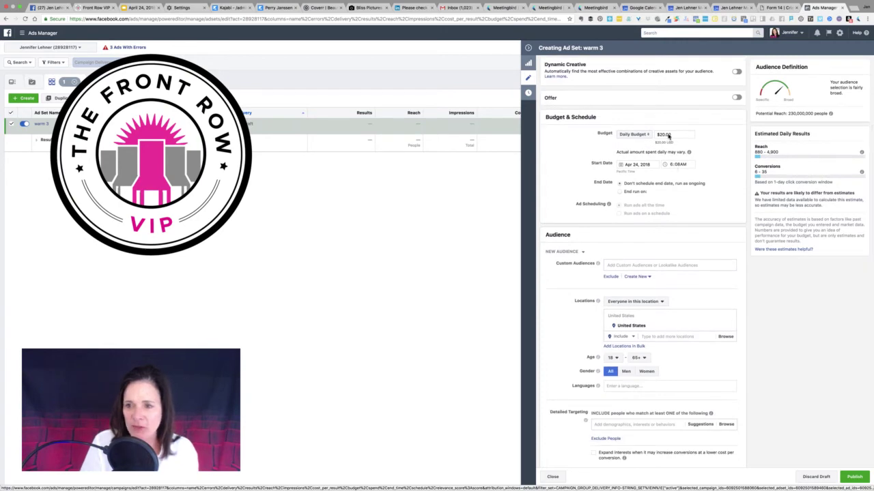
scroll(666, 205, down, 4)
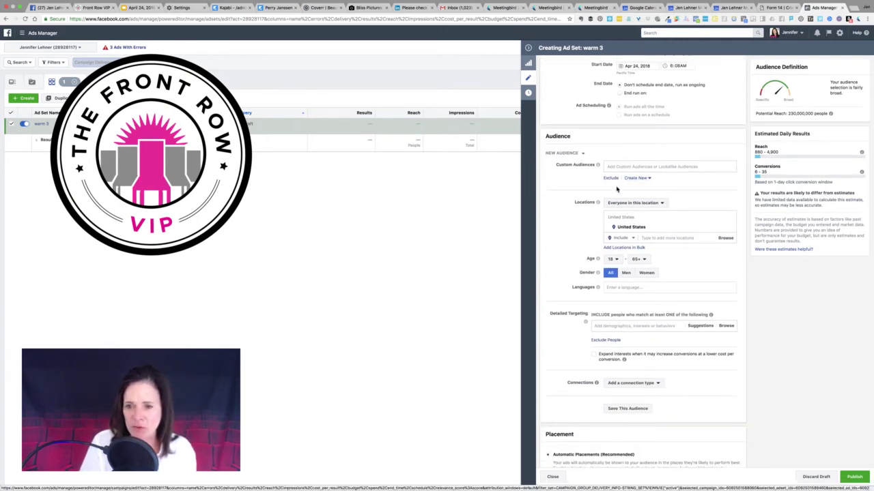
scroll(628, 165, up, 4)
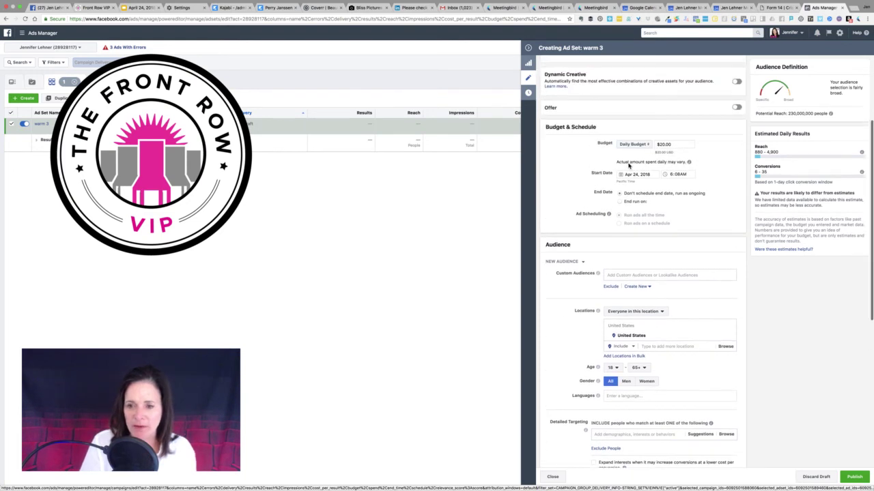
scroll(607, 238, down, 2)
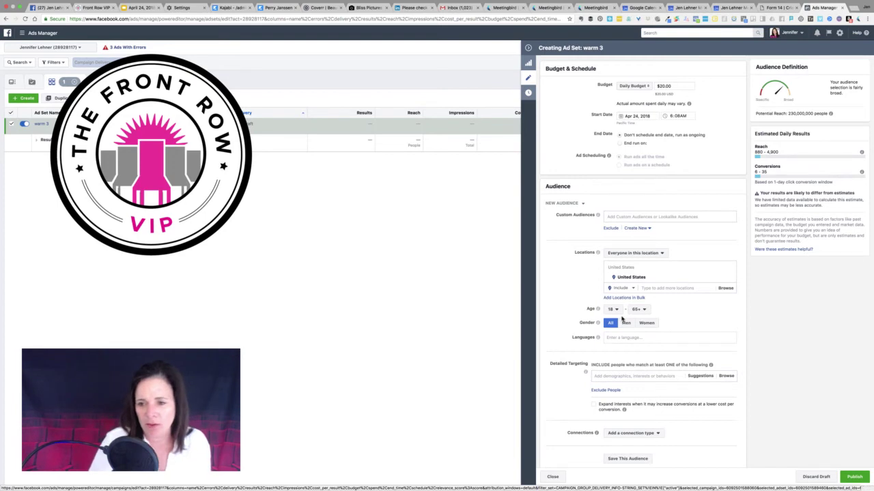
scroll(621, 318, down, 3)
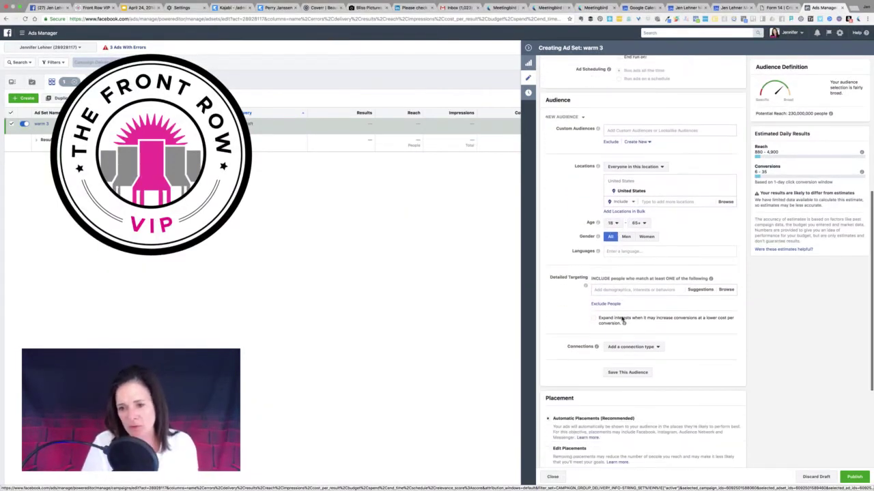
scroll(612, 292, down, 5)
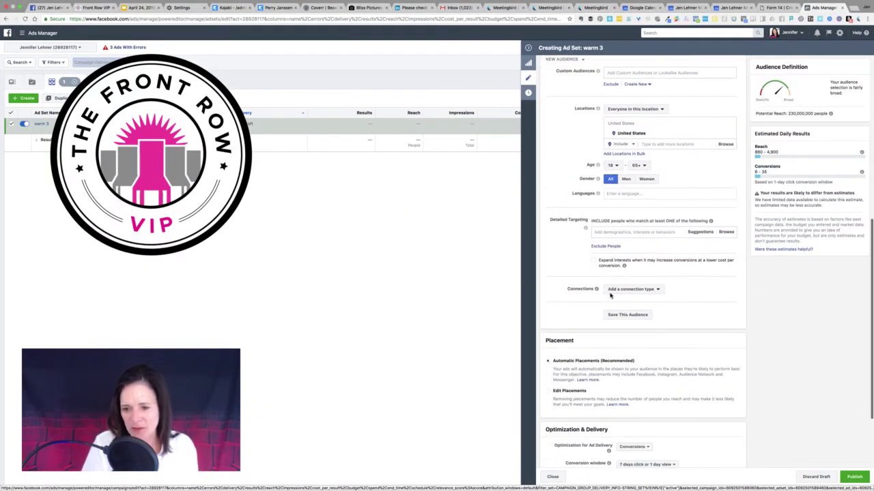
scroll(606, 281, up, 4)
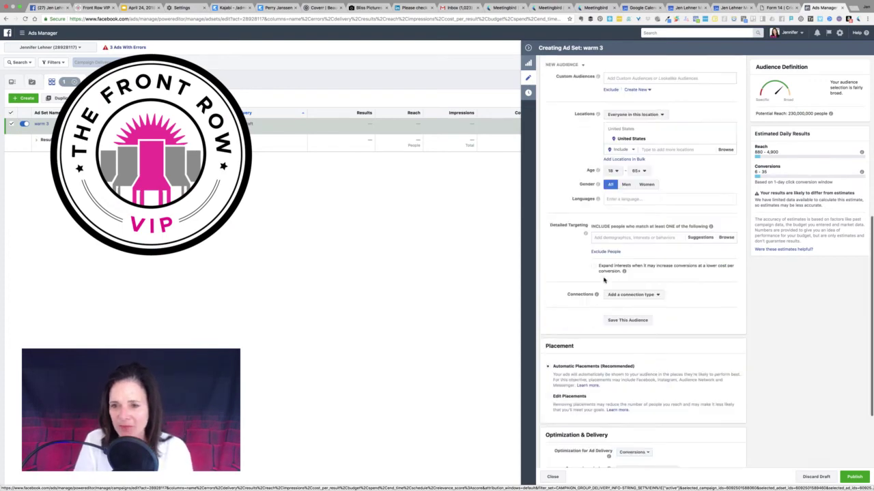
scroll(634, 258, down, 3)
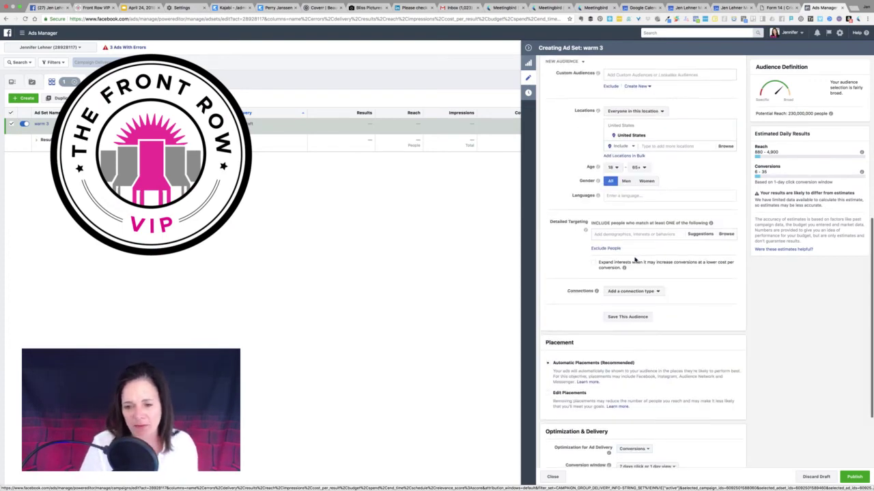
scroll(635, 261, down, 1)
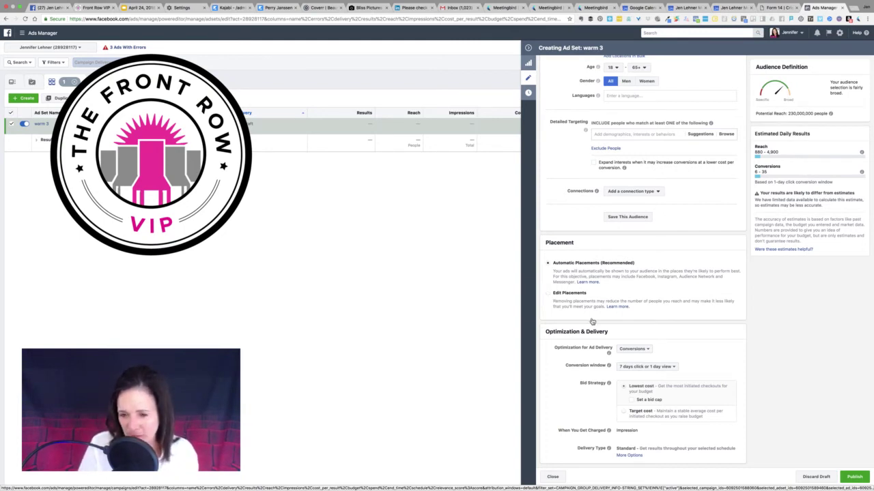
scroll(607, 339, up, 10)
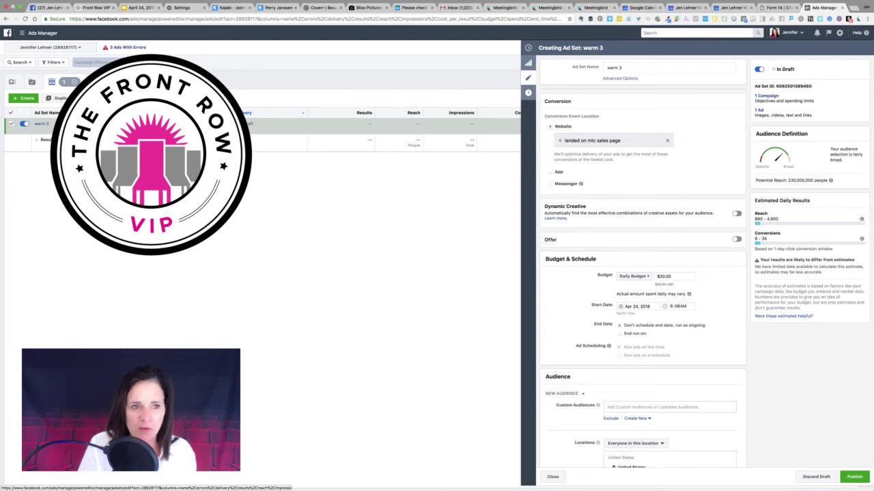
Open the pink giraffe ad and add a fullscreen Canvas based on the Get New Customers template.
click(92, 81)
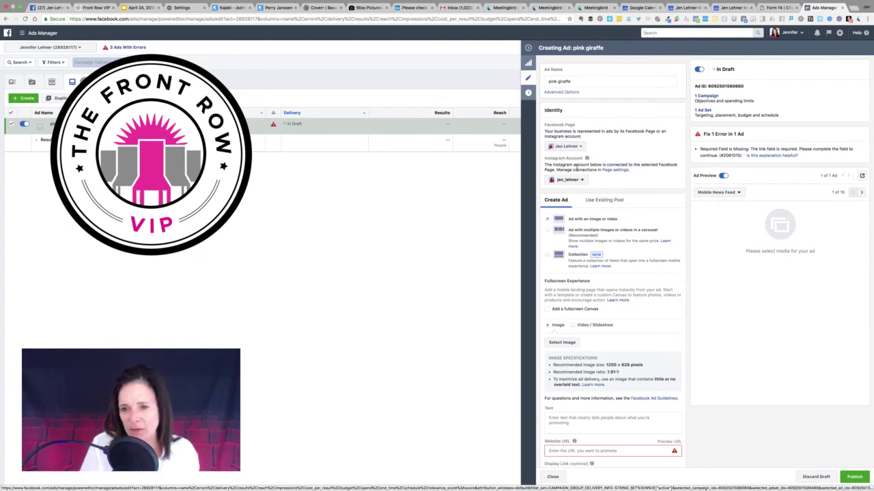
scroll(577, 183, down, 2)
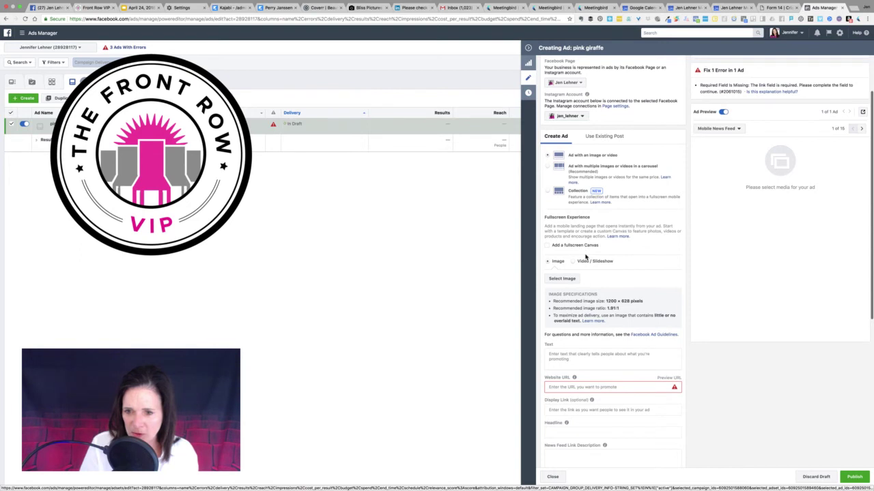
click(547, 247)
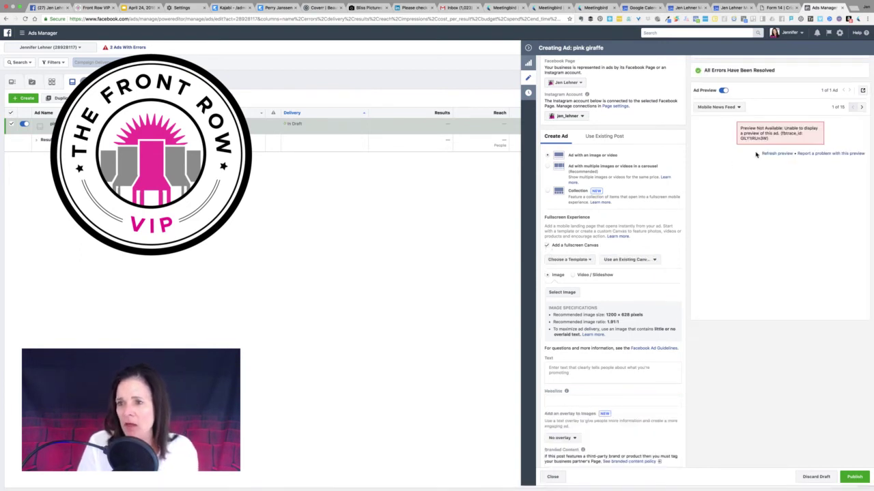
click(589, 261)
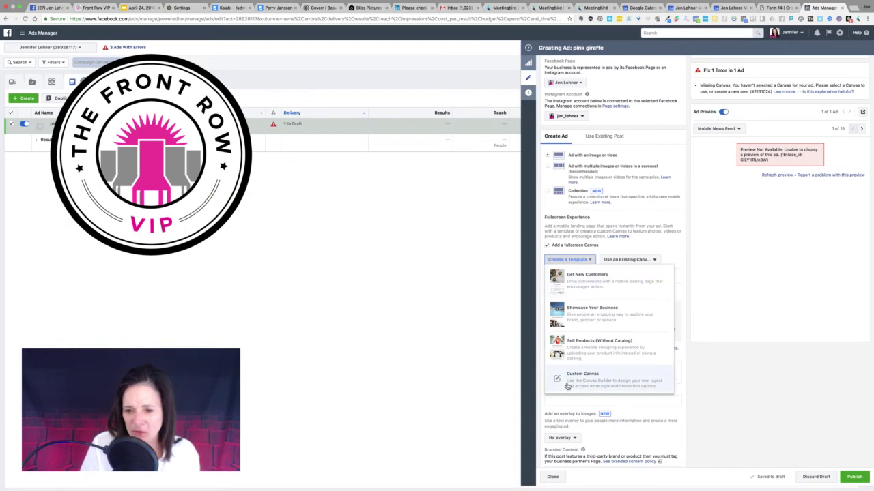
click(589, 286)
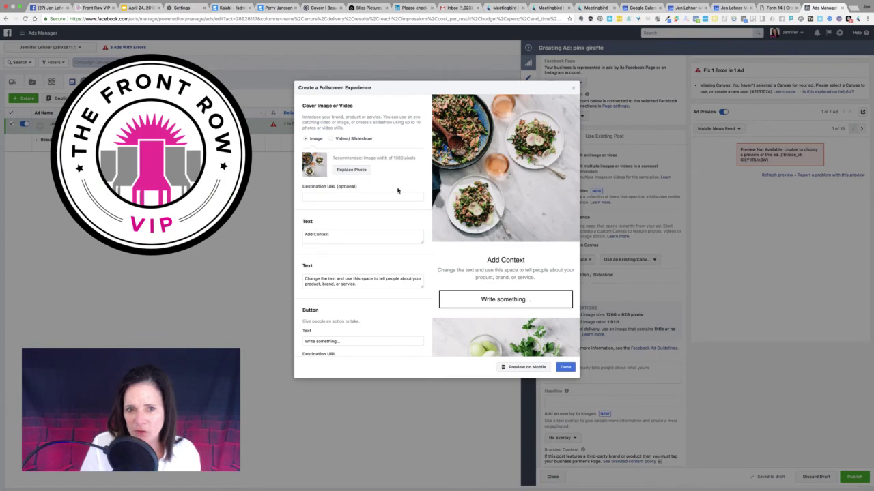
Examine the fullscreen template's cover image, text, carousel and button fields, and send the Canvas for preview on mobile.
scroll(432, 198, down, 5)
scroll(435, 209, up, 5)
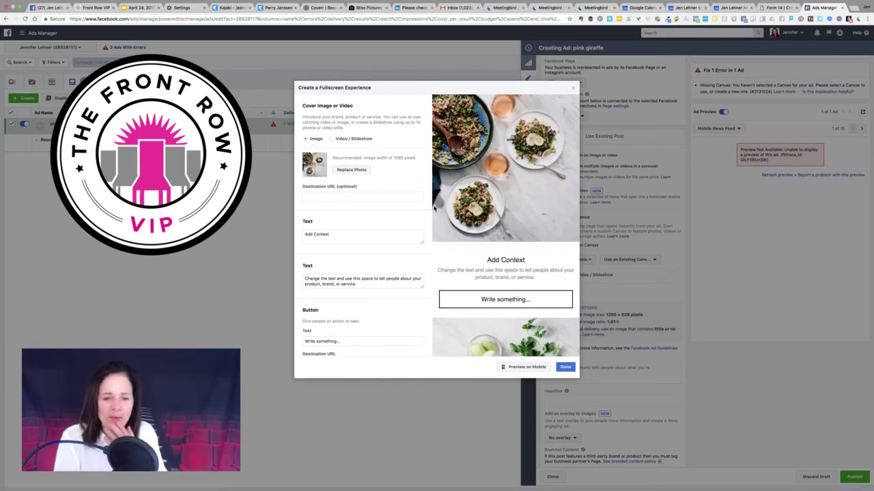
scroll(423, 253, down, 5)
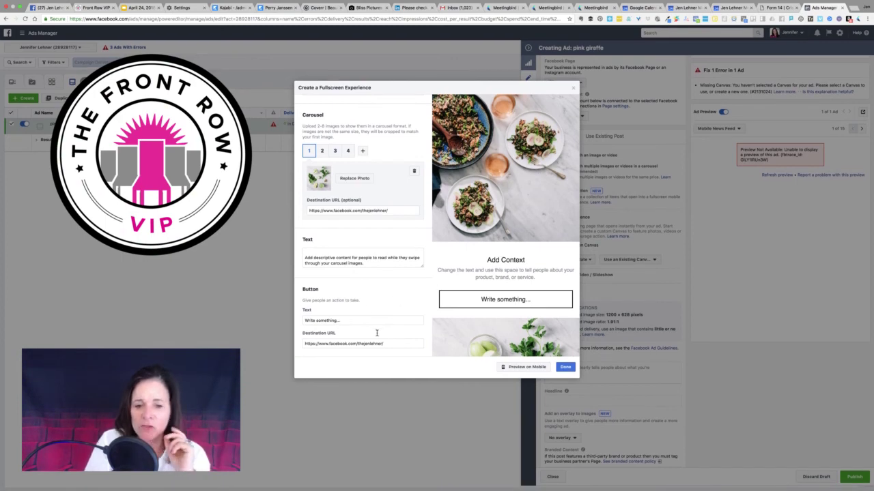
click(517, 368)
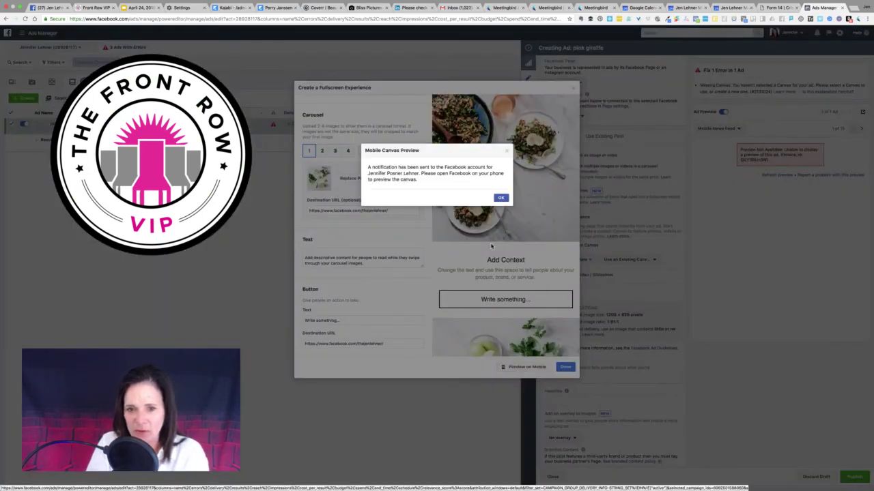
click(501, 199)
scroll(479, 221, down, 2)
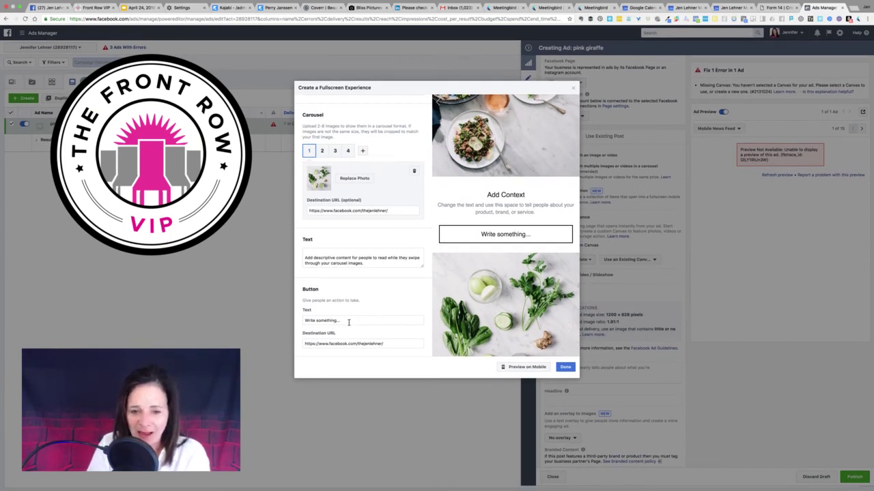
click(388, 344)
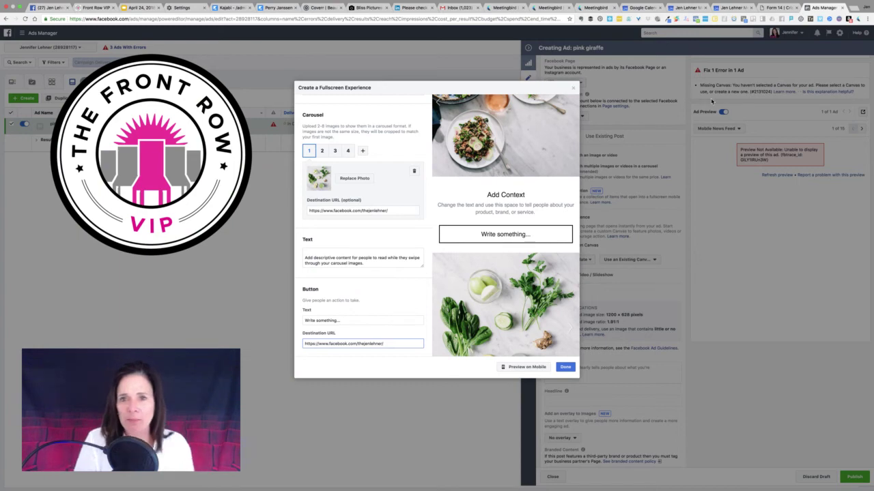
Find the purposediaries.com free training page among the open pages and examine its headline, subscribe form and testimonials.
click(597, 8)
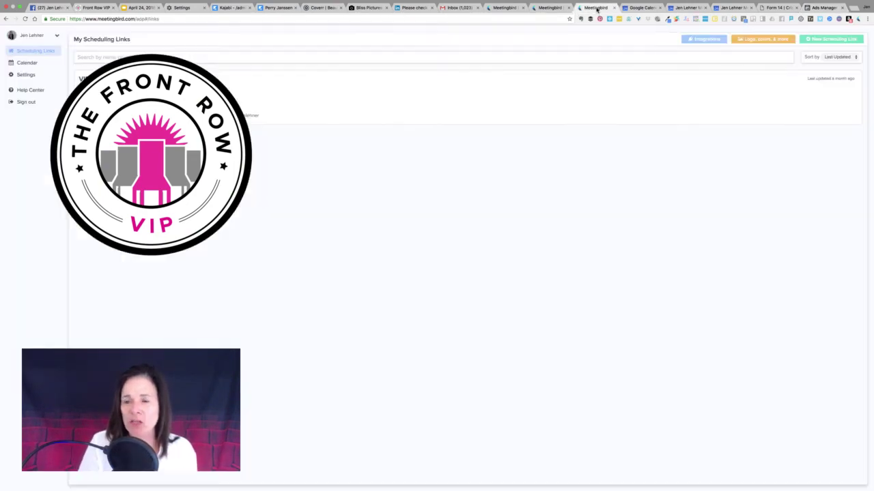
click(546, 7)
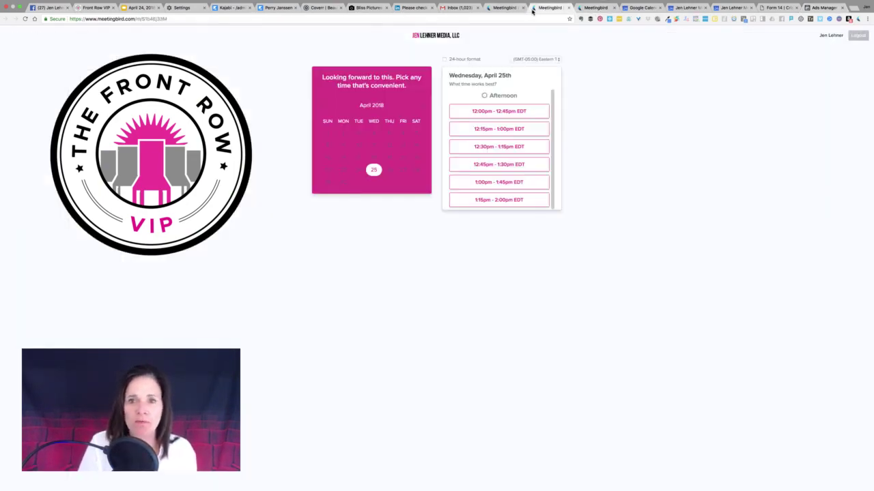
click(505, 8)
key(super+l)
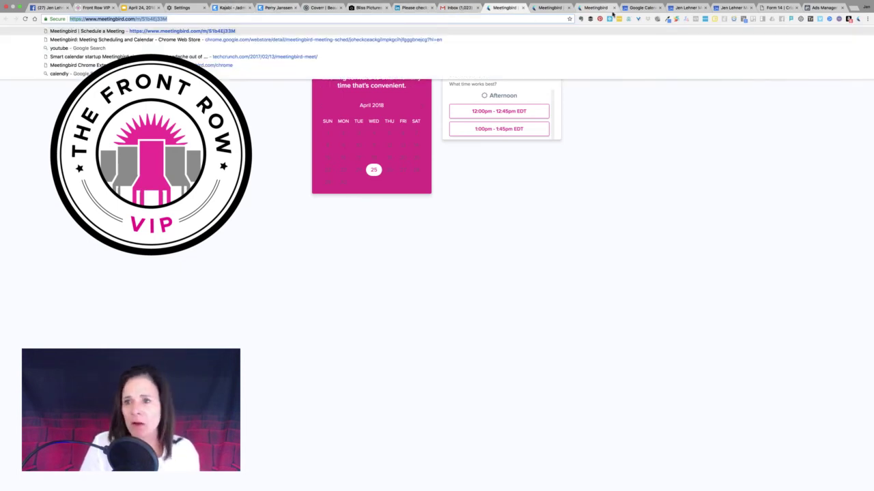
click(767, 8)
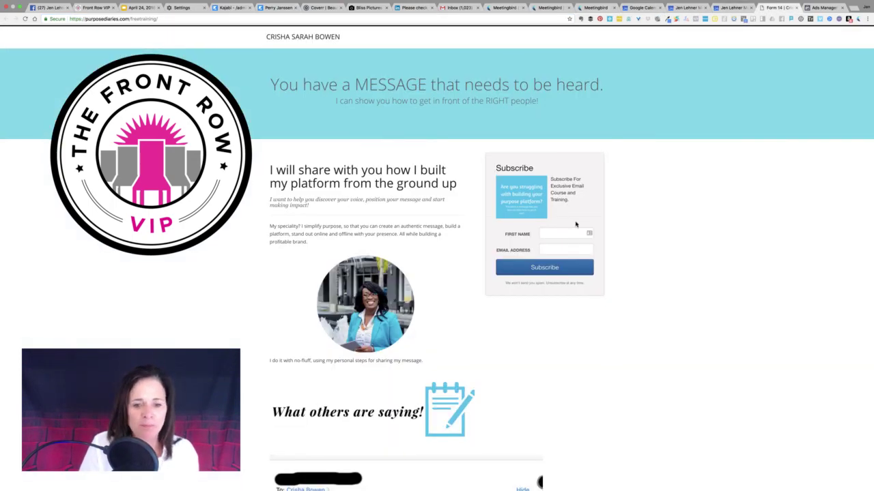
scroll(576, 224, down, 5)
scroll(575, 224, up, 5)
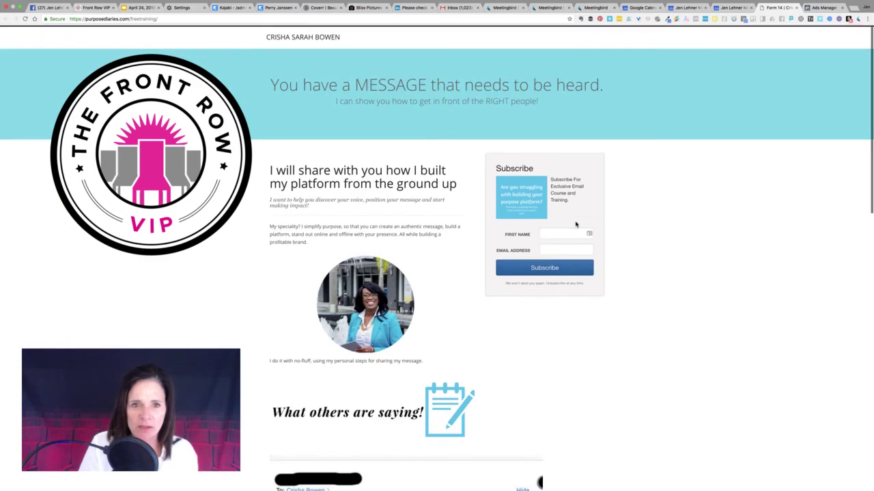
scroll(526, 209, down, 20)
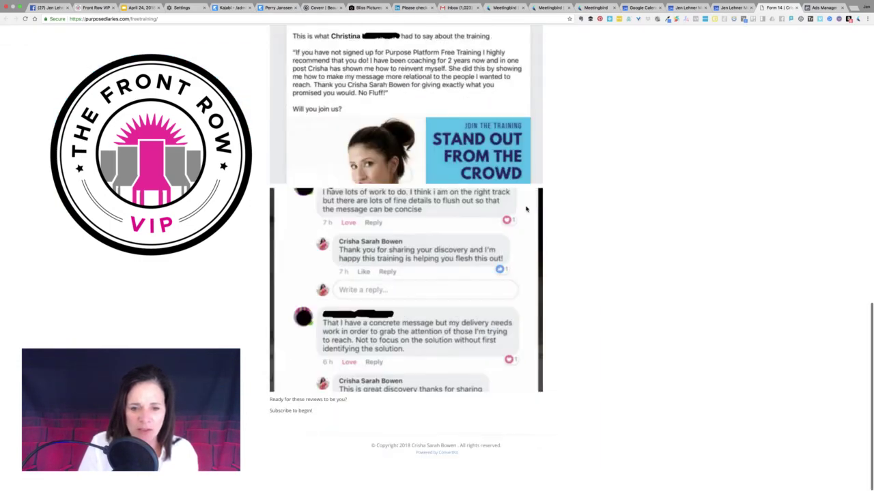
scroll(527, 209, up, 20)
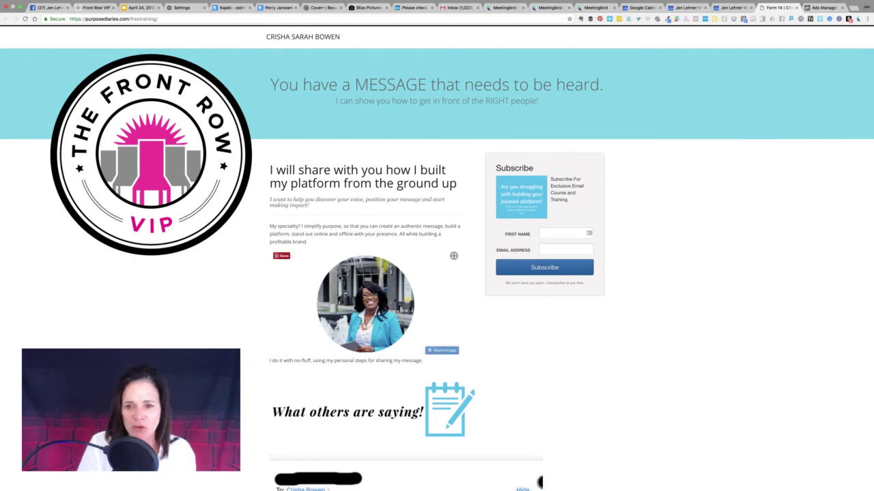
scroll(358, 269, down, 4)
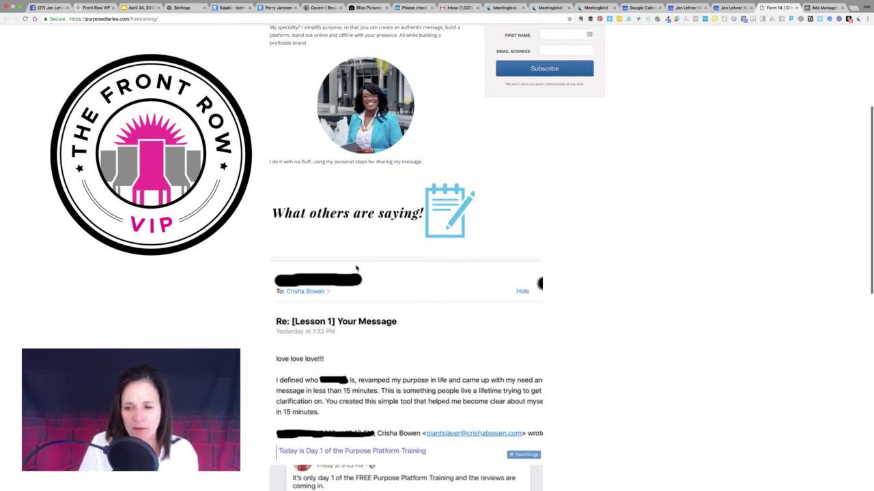
scroll(356, 269, up, 4)
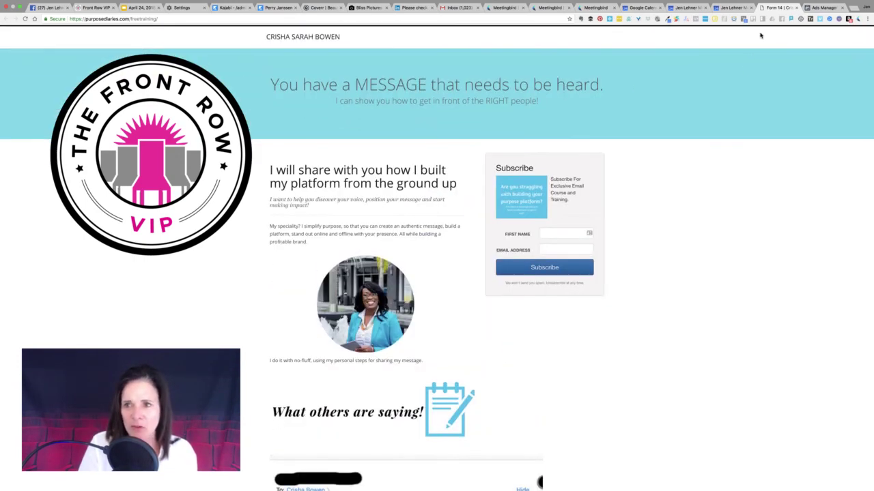
Return to the pink giraffe ad in Ads Manager and start closing the fullscreen Canvas editor.
click(822, 8)
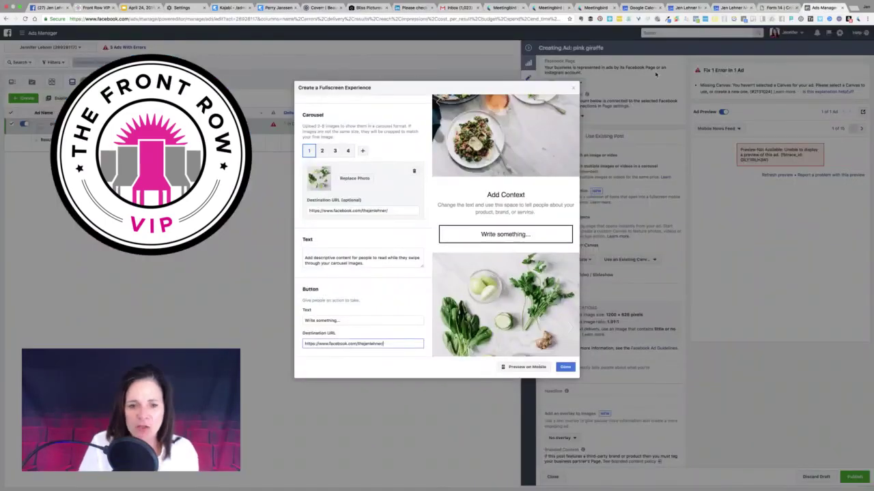
click(573, 88)
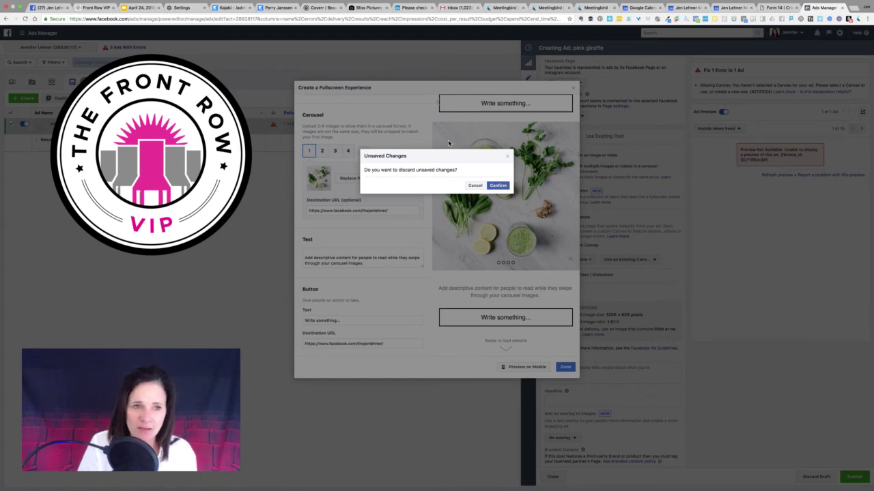
Switch to the Facebook Page inbox and reveal the desktop.
click(50, 14)
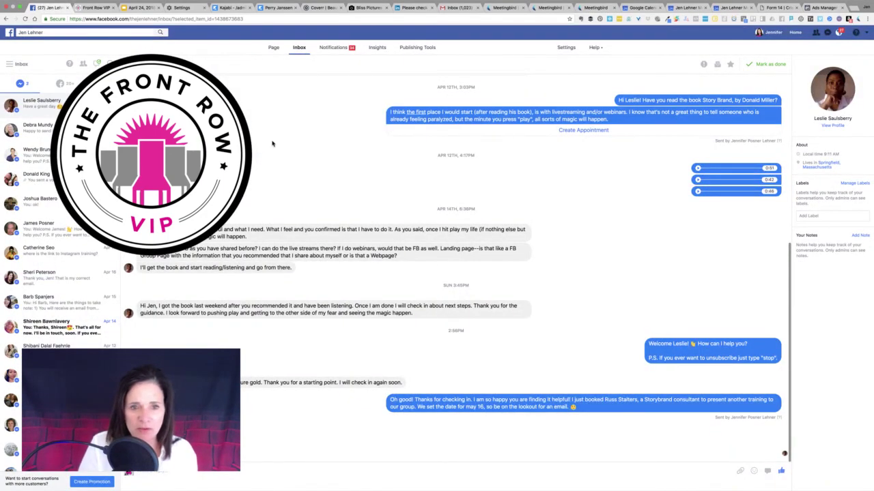
key(F11)
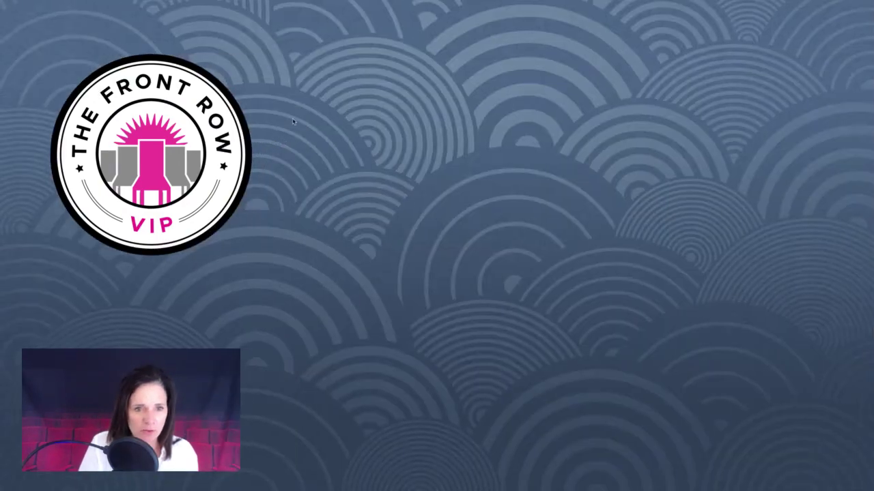